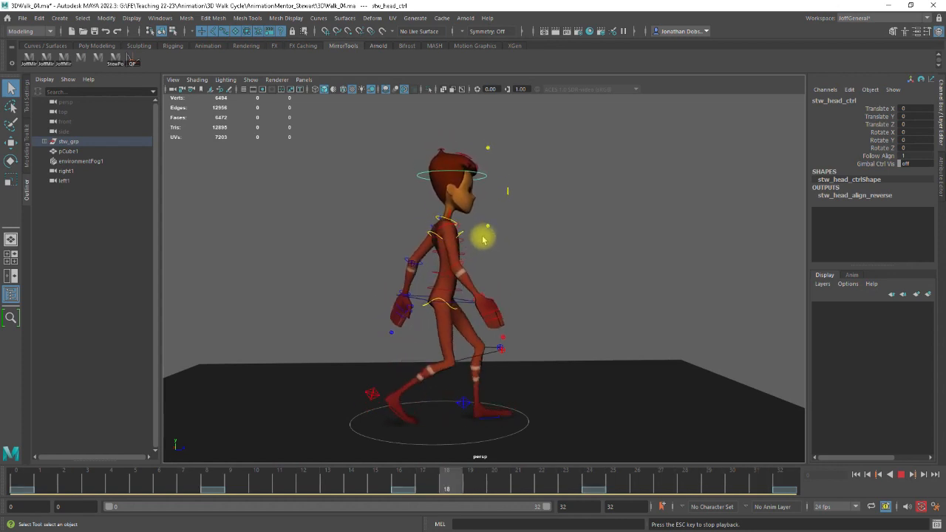
- Stop playback at frame 15 and try tilting the COG control sideways to about 4 degrees in Rotate Z
click(901, 478)
alt+drag(532, 384, 483, 393)
alt+right_drag(483, 394, 517, 347)
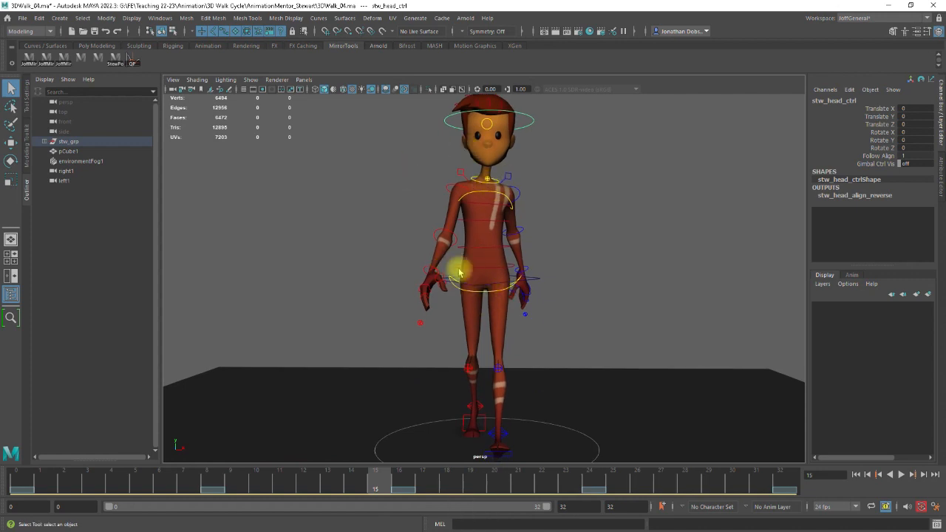
alt+drag(550, 272, 551, 267)
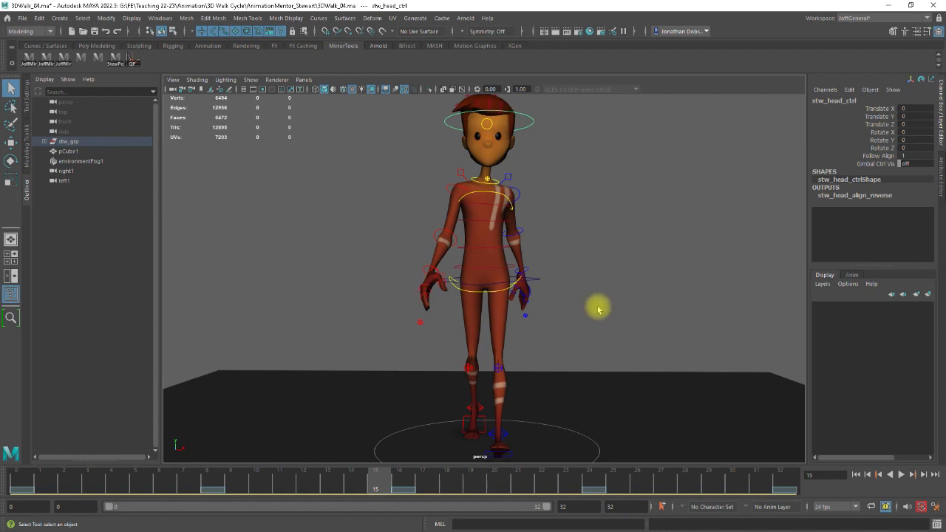
alt+drag(598, 308, 548, 302)
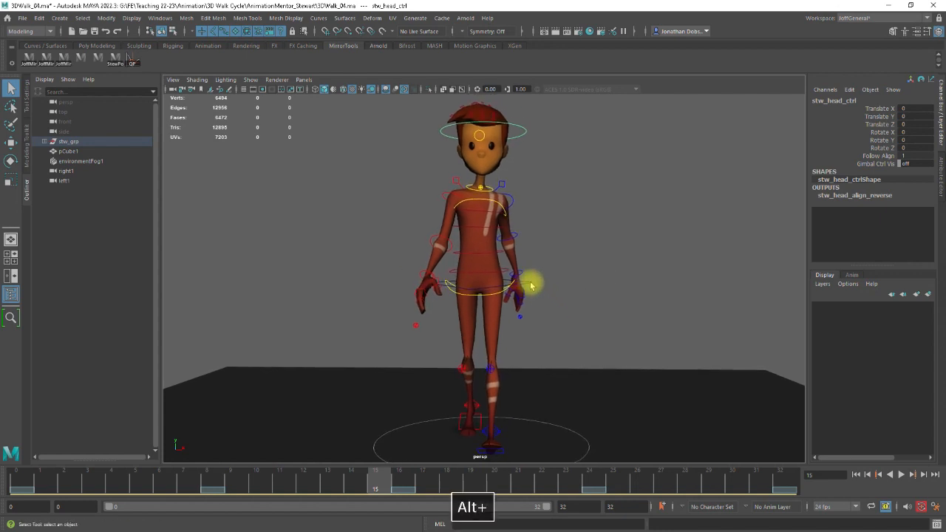
click(532, 288)
key(e)
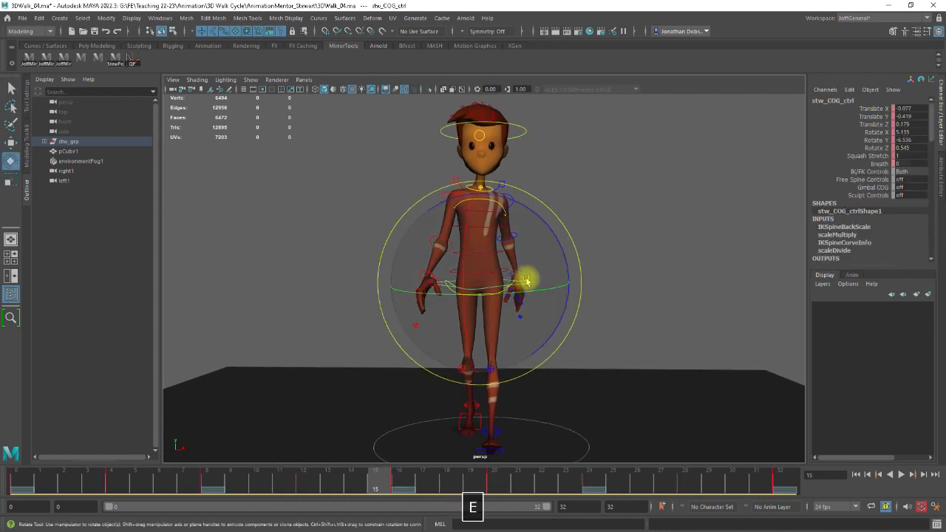
drag(566, 255, 567, 253)
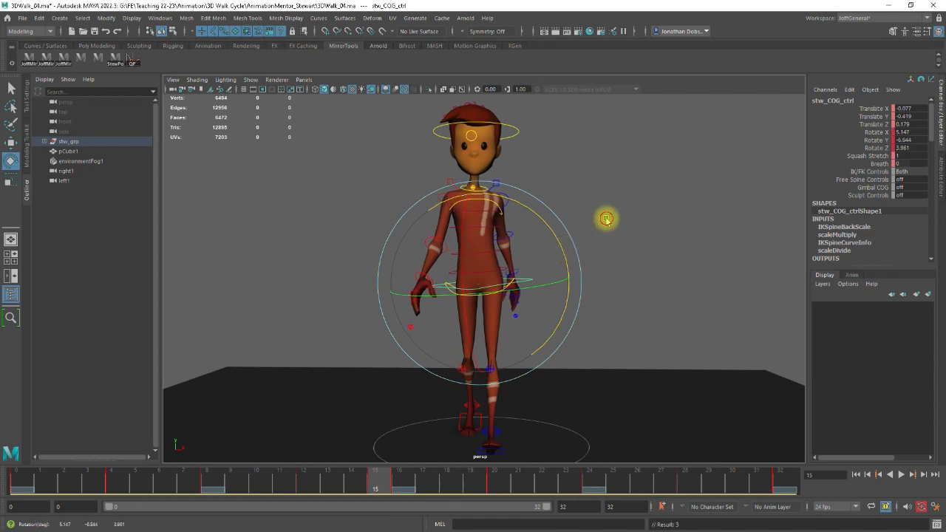
click(606, 217)
- Try counter-rotating the upper body with the IK spine shoulder control, undo it, and rotate the FK spine shoulder control instead
click(484, 205)
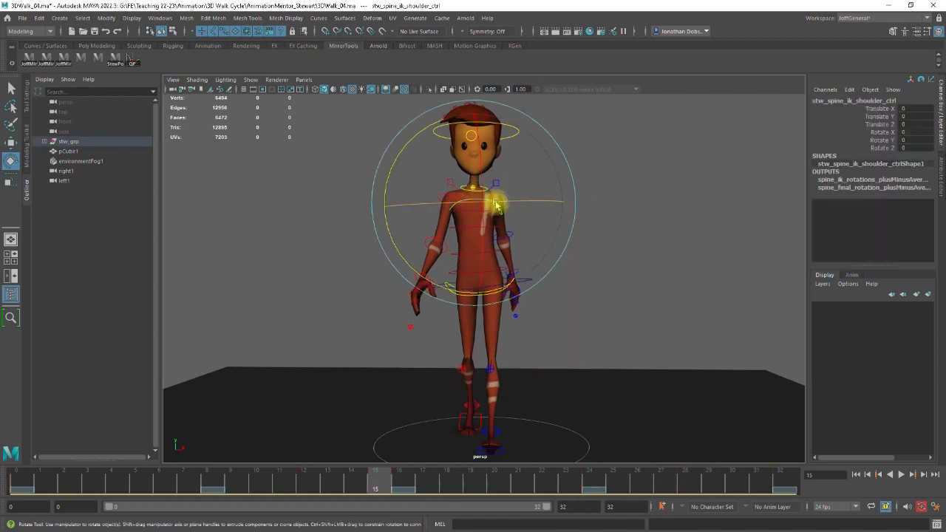
drag(387, 177, 393, 163)
key(ctrl+z)
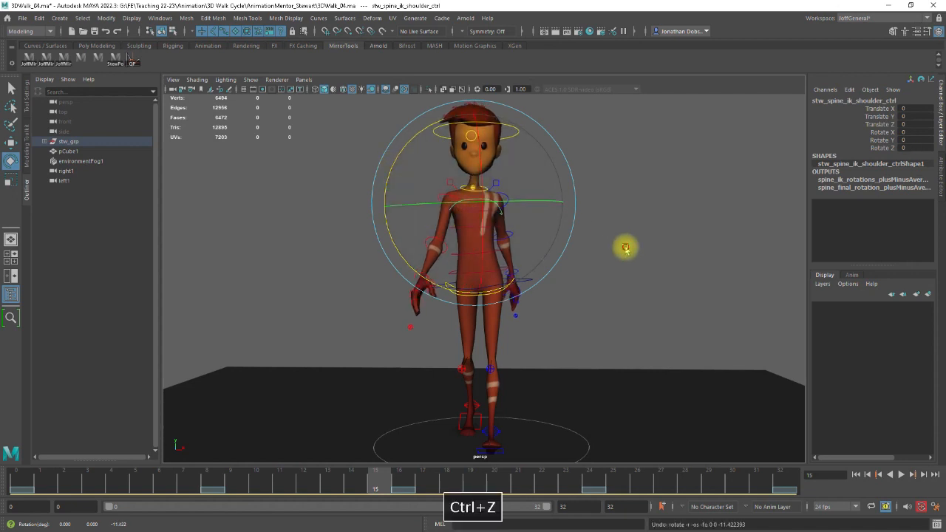
click(626, 249)
click(427, 208)
mouse_move(427, 208)
mouse_down()
mouse_move(391, 188)
mouse_move(434, 223)
mouse_up()
click(664, 286)
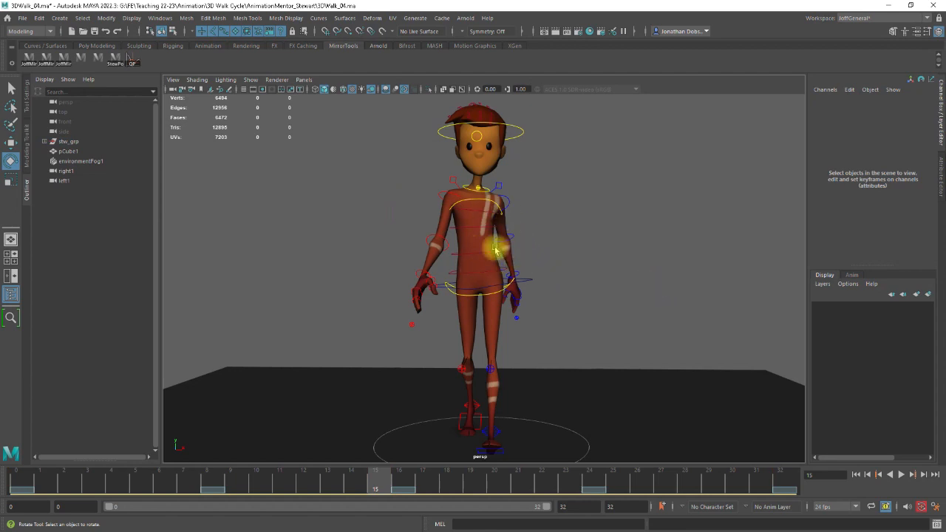
- Undo the test rotations of the FK spine shoulder control and the COG control
key(ctrl+z)
key(ctrl+z)
key(ctrl+z)
key(ctrl+z)
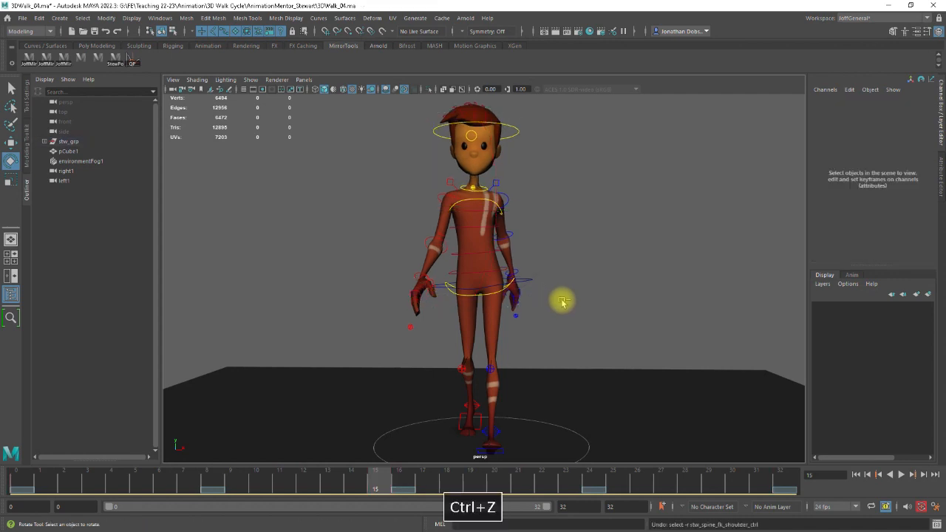
key(ctrl+z)
key(ctrl+z)
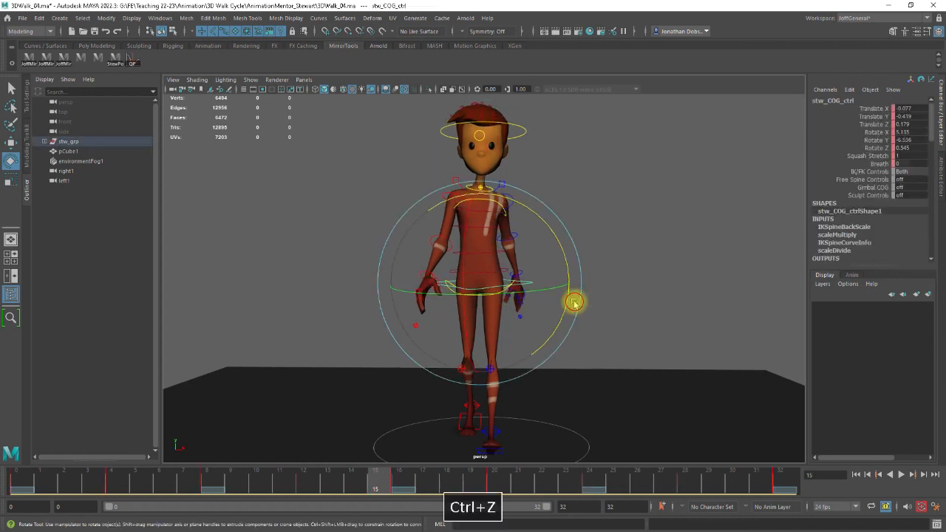
key(ctrl+z)
- In side view, set a key on the head control at frame 4 with its rotation left at 0
alt+drag(551, 295, 456, 391)
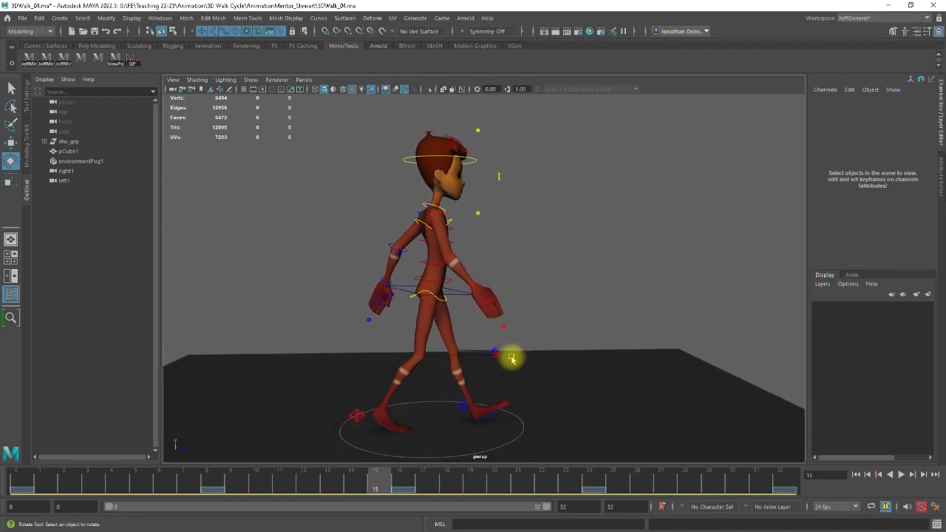
click(458, 297)
drag(211, 478, 15, 473)
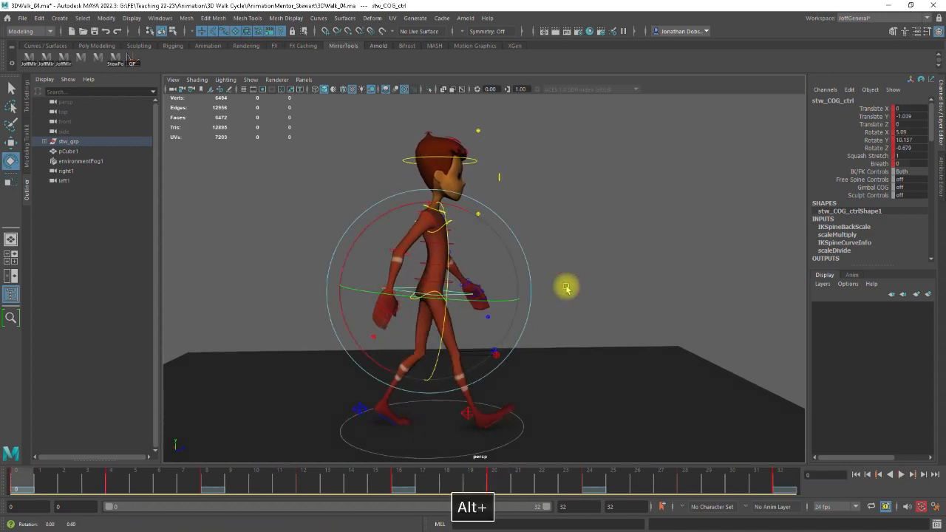
click(595, 279)
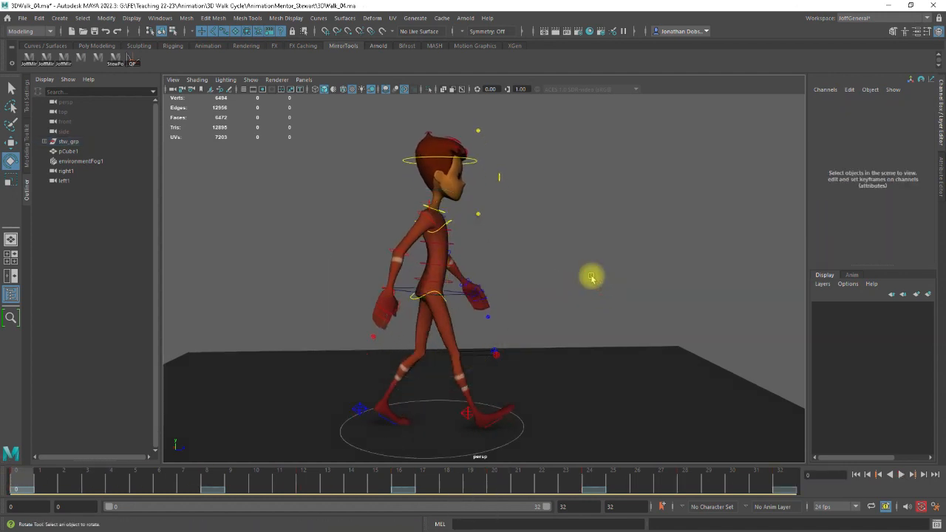
click(479, 167)
drag(26, 476, 111, 488)
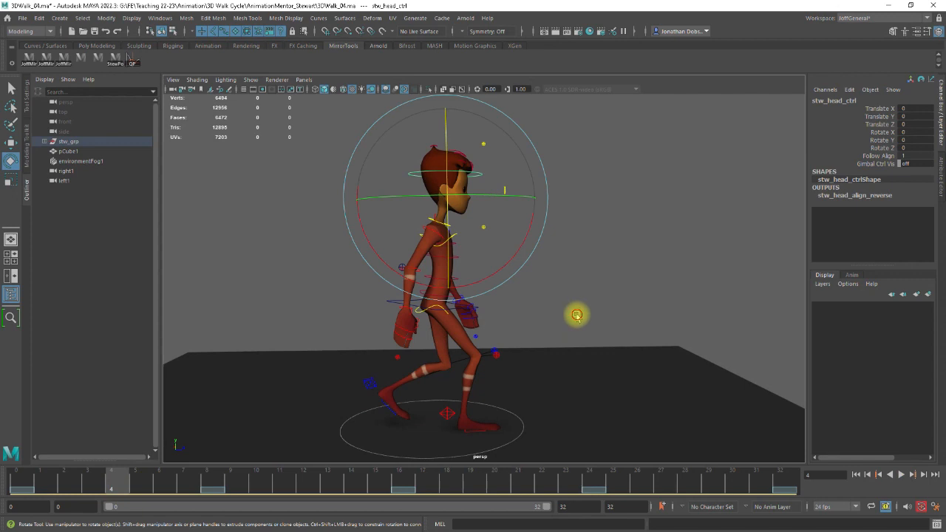
click(576, 316)
click(481, 175)
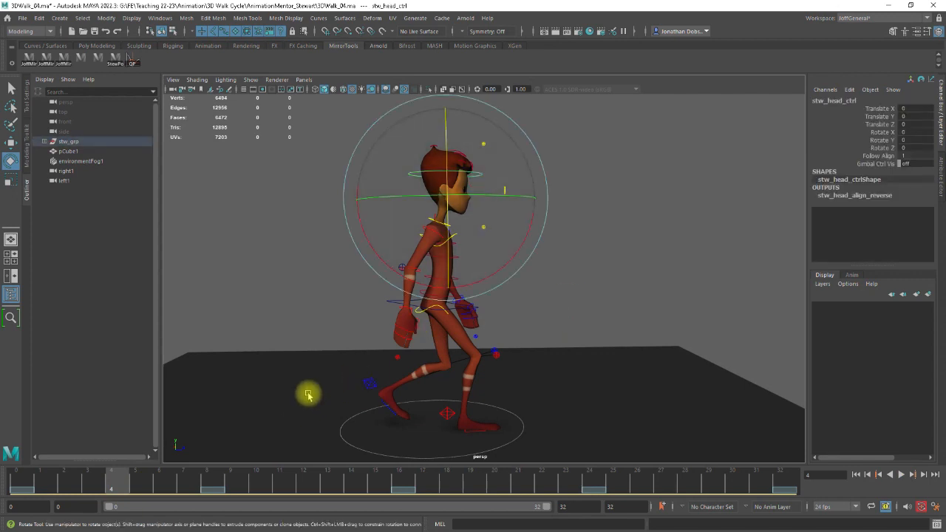
key(s)
- At frame 8, tilt the head control forward to about 5.66 degrees in Rotate X
drag(116, 478, 204, 484)
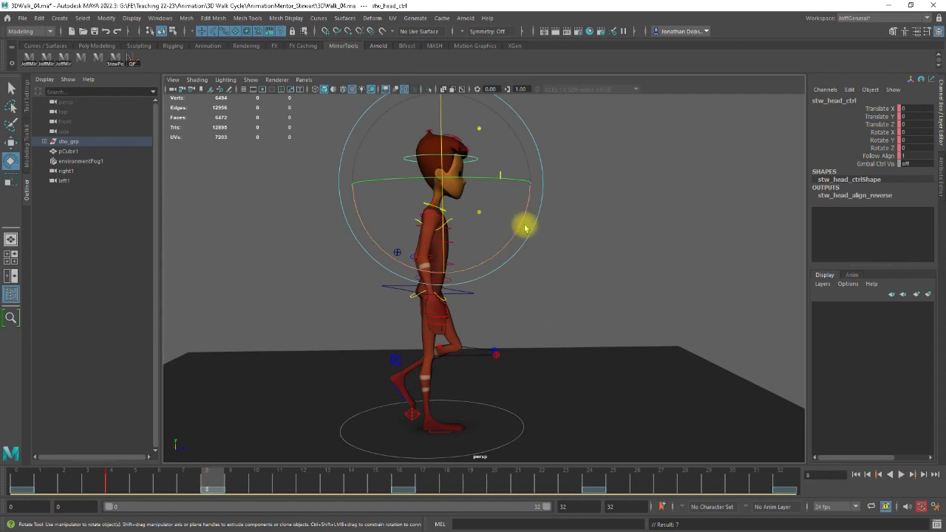
drag(522, 223, 521, 227)
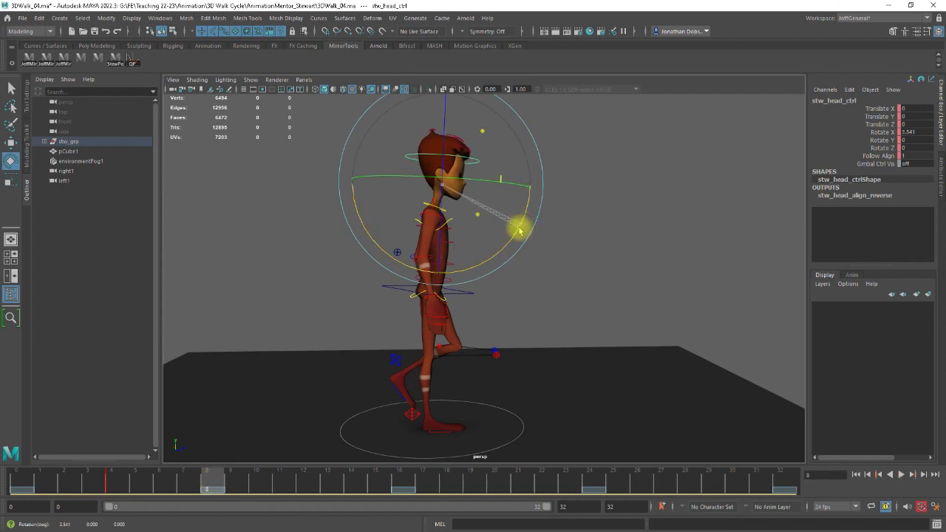
drag(518, 233, 518, 234)
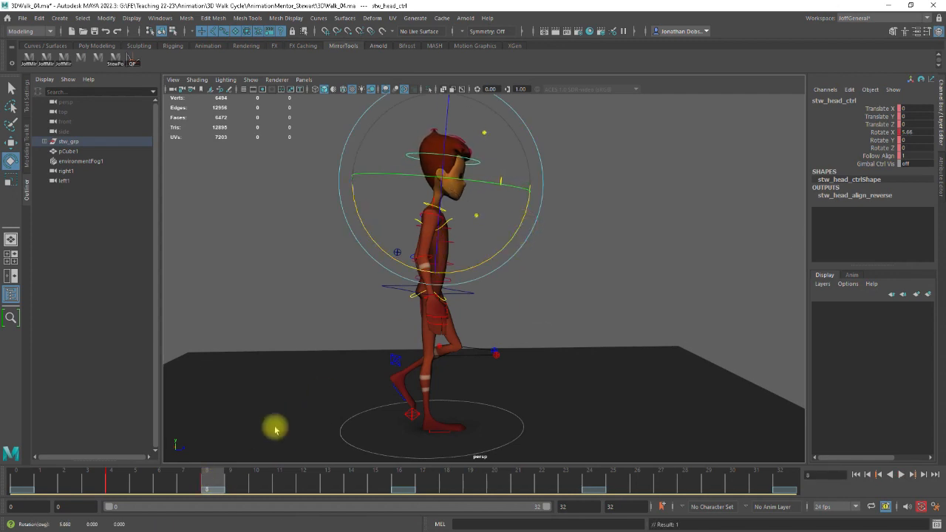
drag(210, 481, 406, 488)
- Key the head control at frame 0 and copy that key to frame 16
mouse_move(121, 479)
mouse_down()
mouse_move(16, 476)
mouse_move(78, 481)
mouse_move(27, 482)
mouse_up()
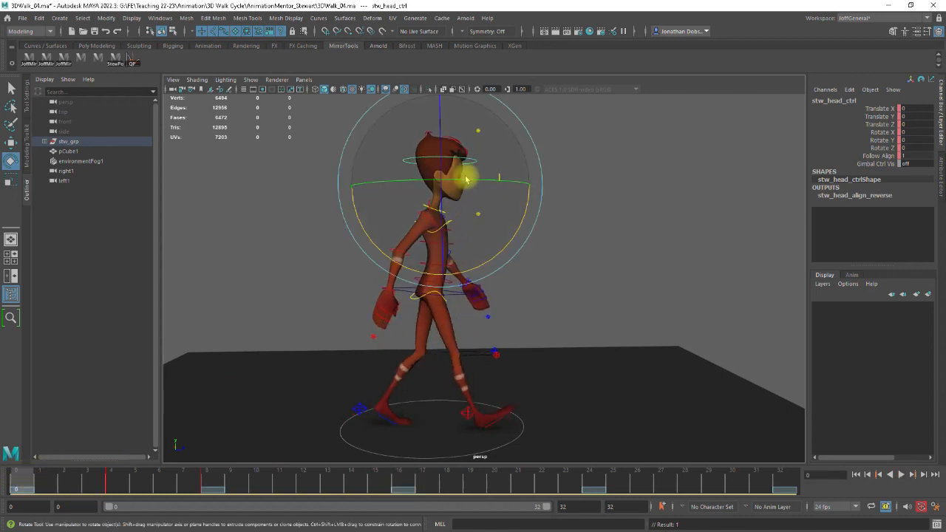
right_click(24, 482)
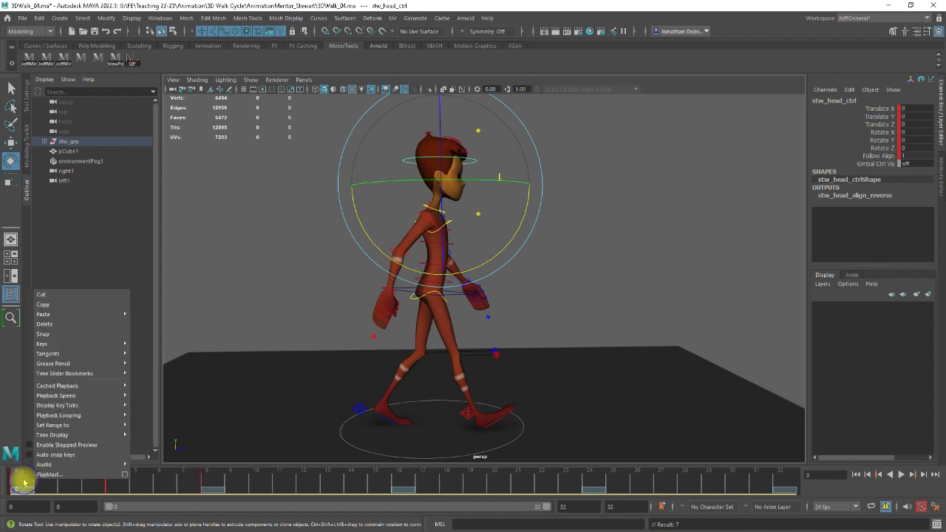
click(56, 300)
drag(19, 485, 402, 482)
right_click(401, 482)
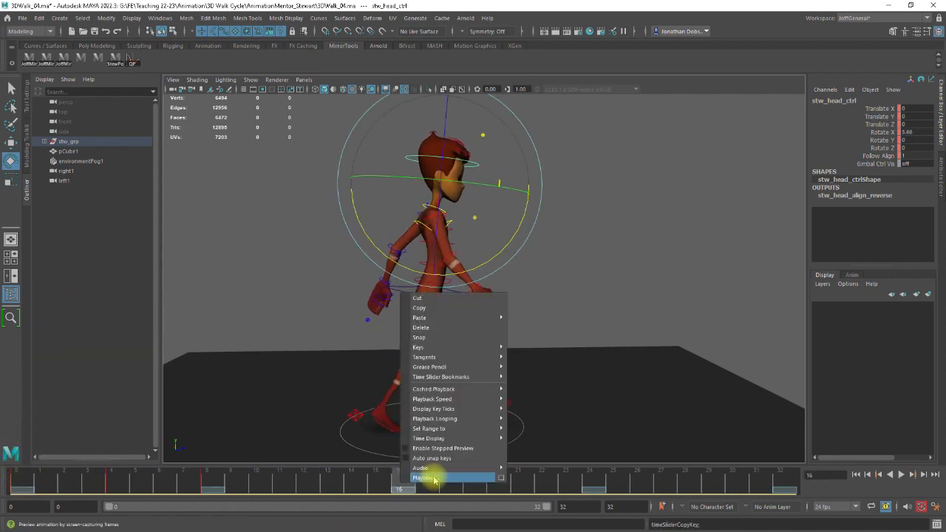
mouse_move(443, 318)
click(574, 323)
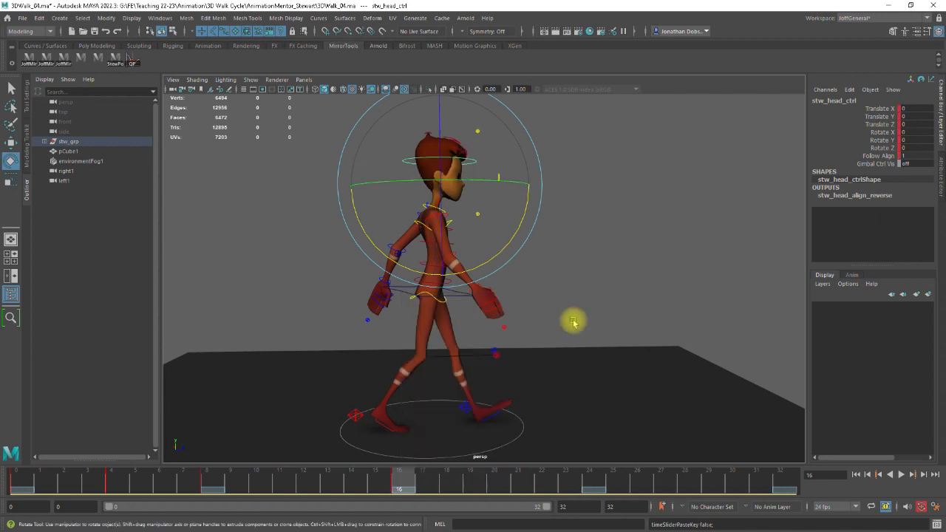
- Key the head control with zero rotation at frame 20 and tilt it to about 4.3 degrees in Rotate X at frame 24
drag(398, 481, 501, 483)
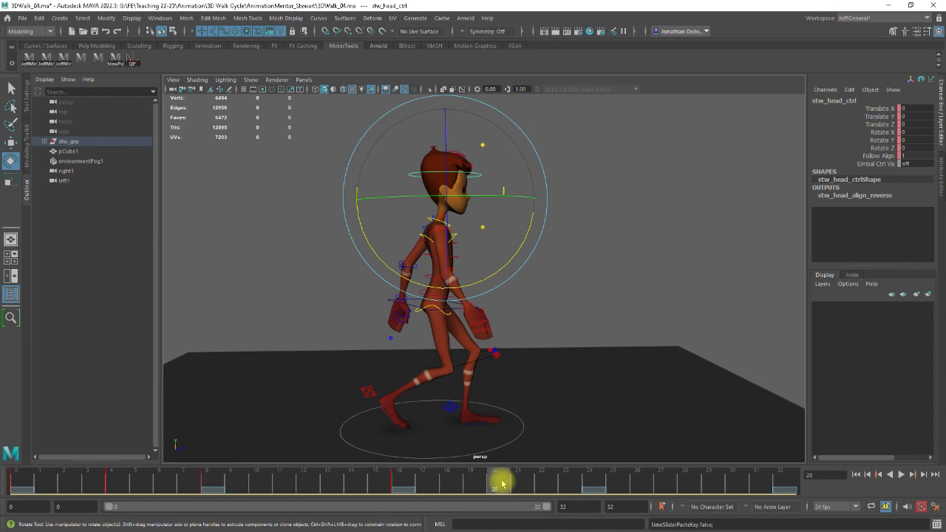
drag(502, 483, 579, 427)
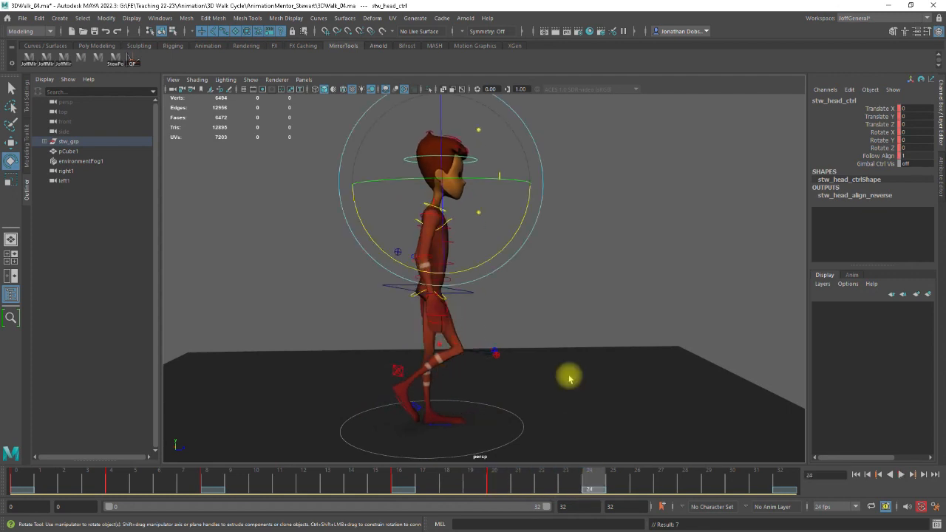
drag(507, 250, 507, 257)
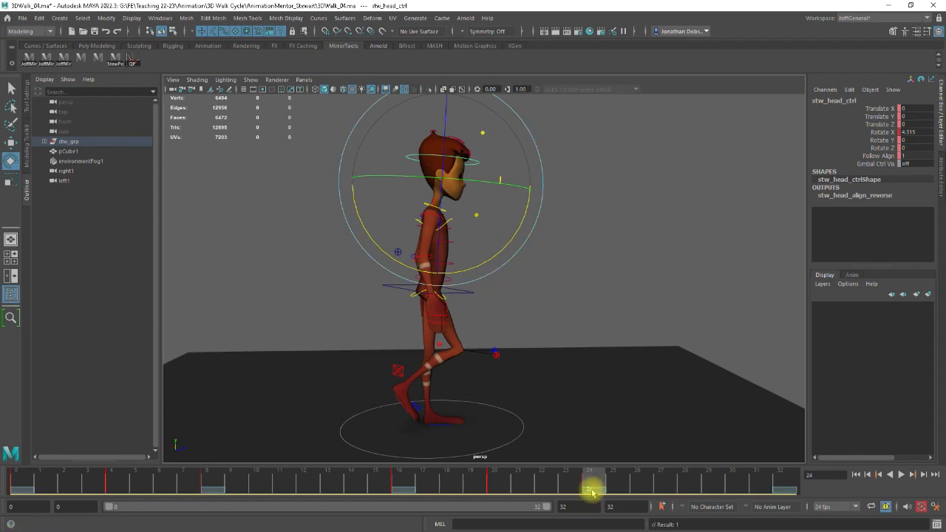
- Copy the head control's key from frame 0 and paste it at frame 32 to close the loop
drag(596, 483, 17, 482)
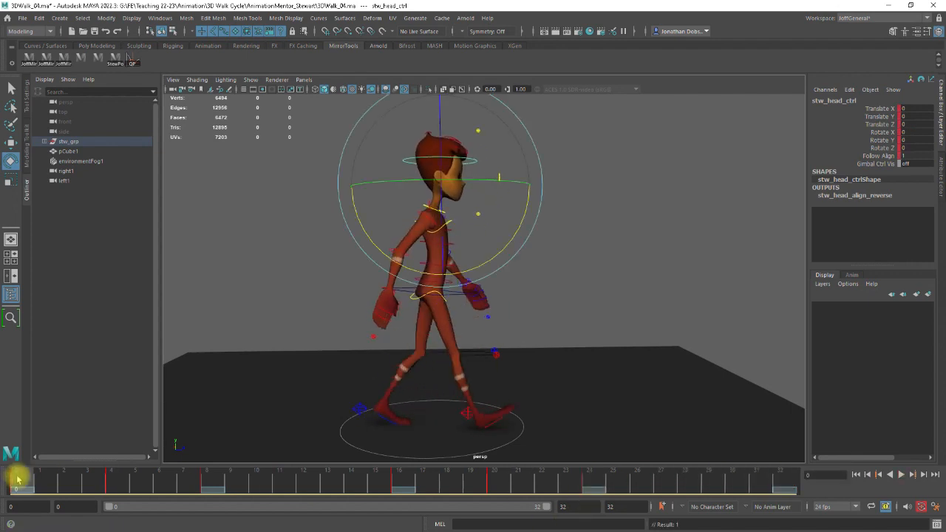
right_click(17, 481)
click(52, 302)
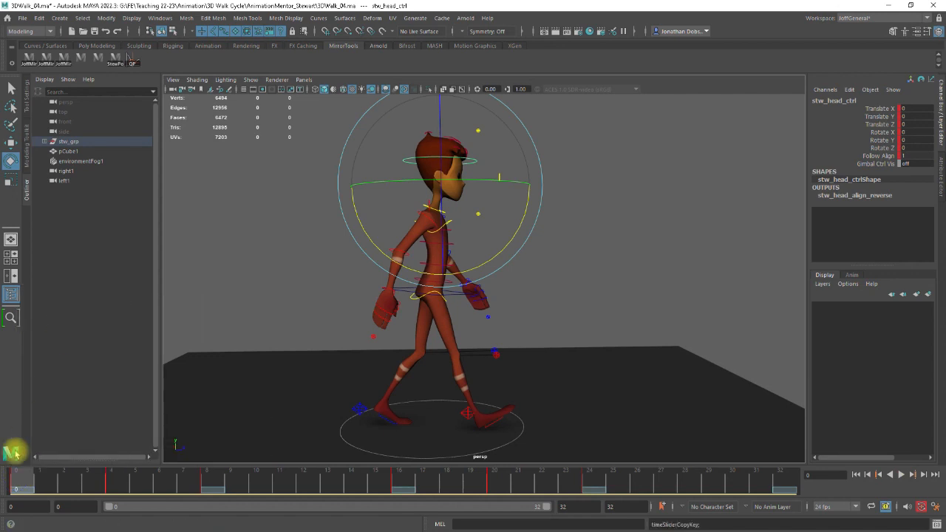
drag(14, 473, 788, 422)
right_click(803, 444)
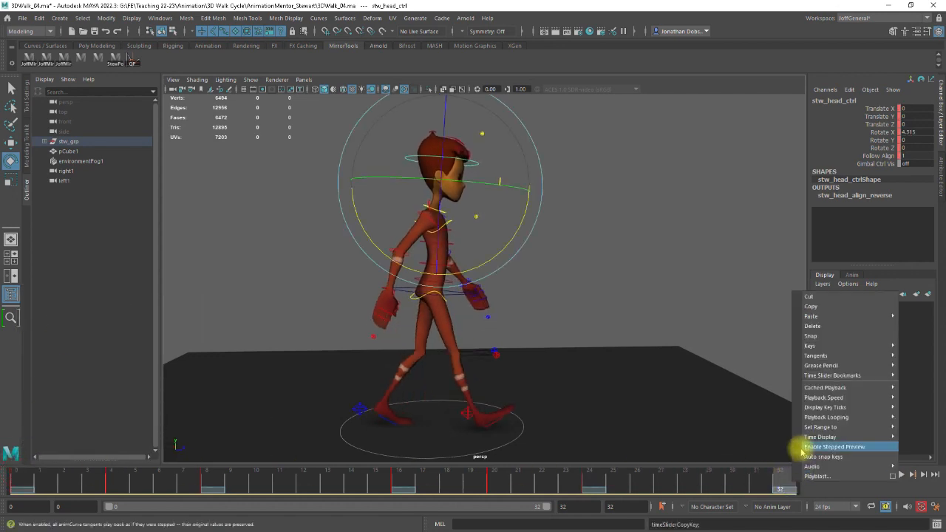
mouse_move(821, 316)
click(754, 312)
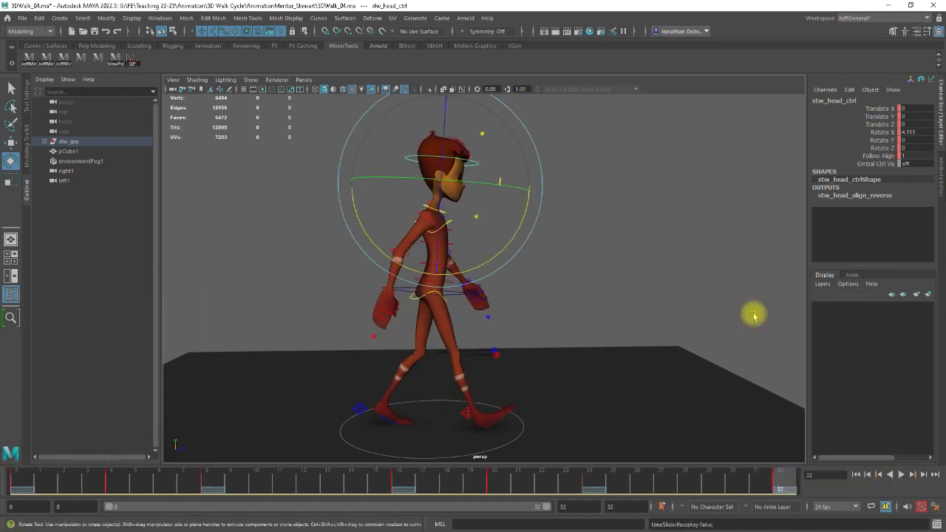
- Deselect the head control and play the walk cycle from the start to check the head motion
click(718, 298)
click(855, 474)
click(901, 475)
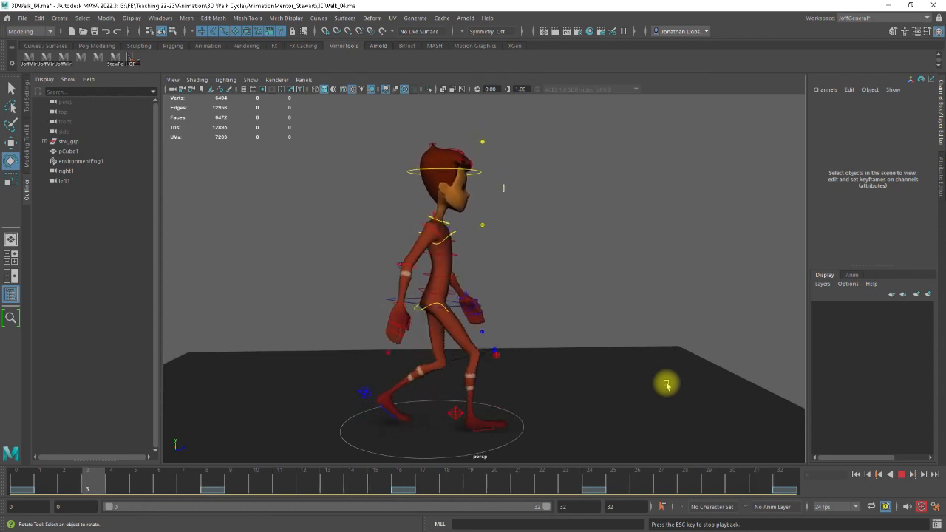
click(901, 474)
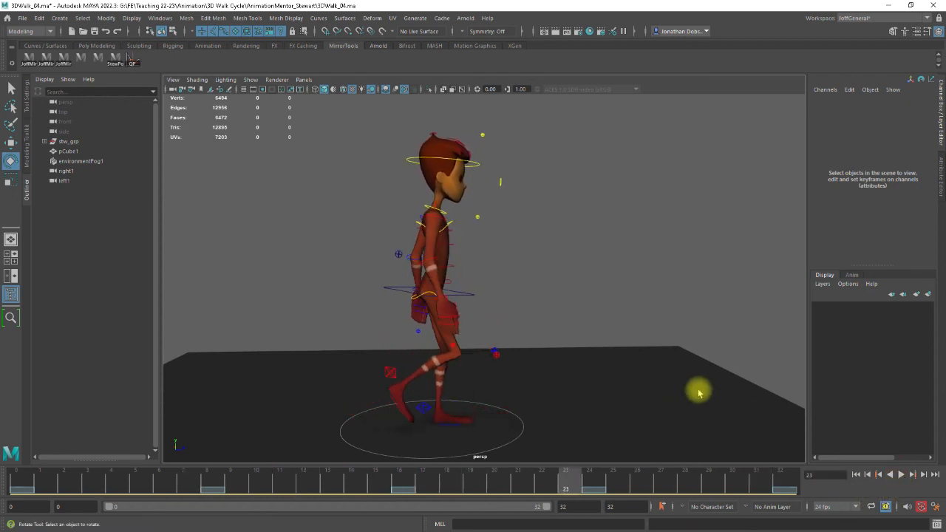
- Key the upper and shoulder spine FK controls together at frame 4
click(450, 233)
click(566, 262)
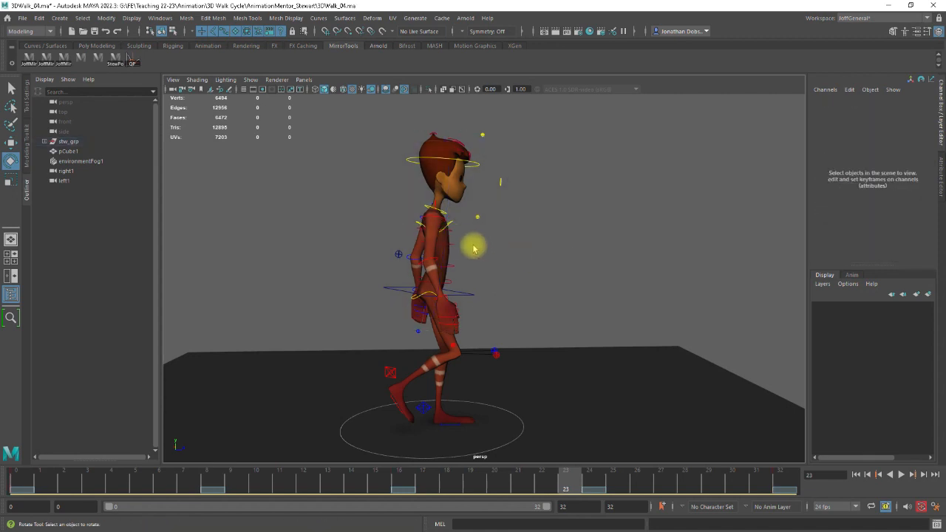
drag(27, 481, 117, 486)
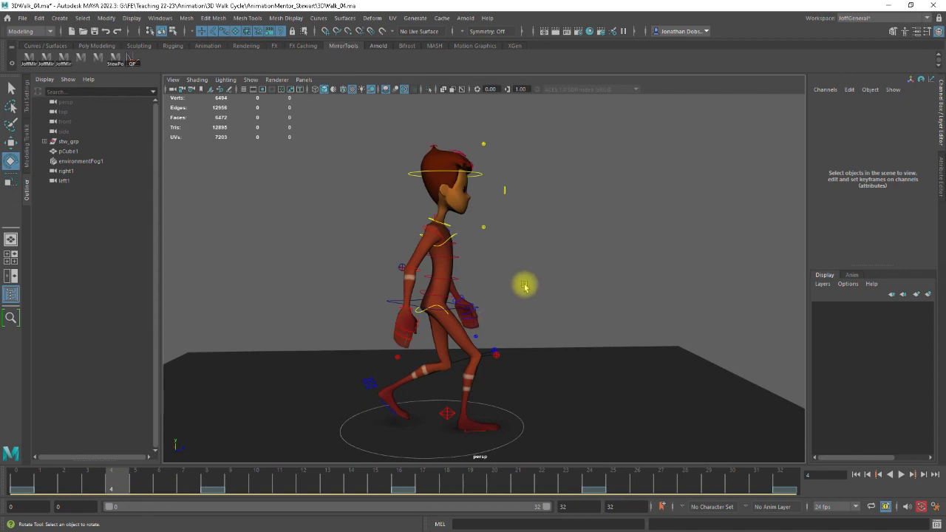
click(464, 265)
key(q)
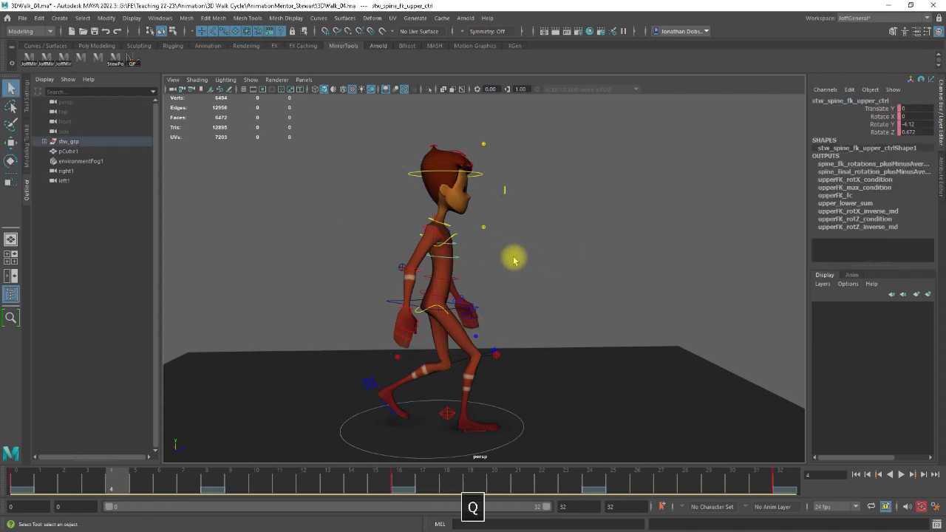
shift+click(466, 248)
key(e)
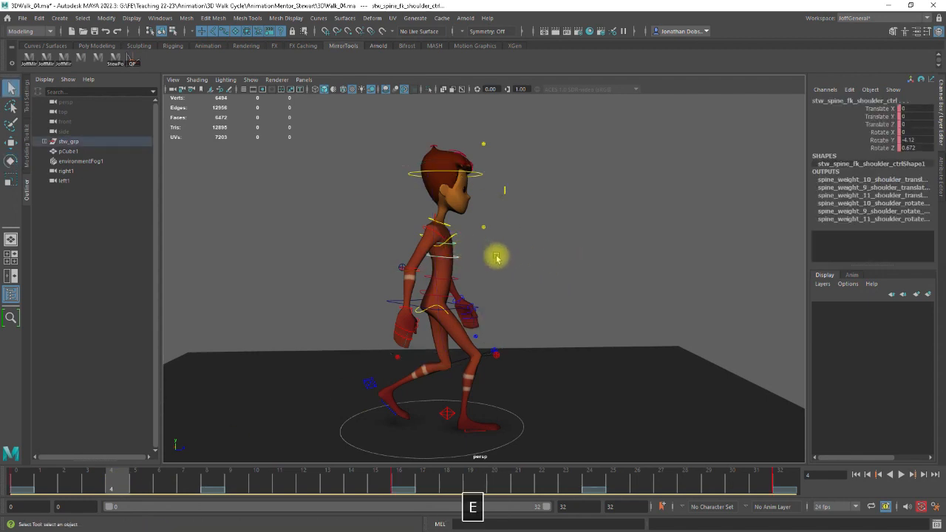
drag(528, 230, 526, 237)
key(ctrl+z)
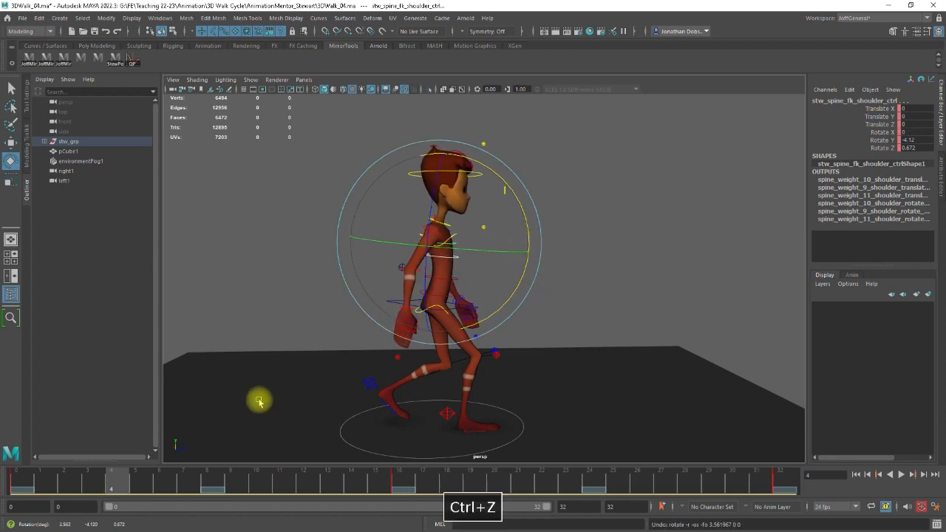
key(s)
- Rotate the two spine controls to about 1.9 degrees in Rotate X at frame 8 and scrub through the motion
drag(112, 484, 207, 486)
drag(472, 309, 467, 311)
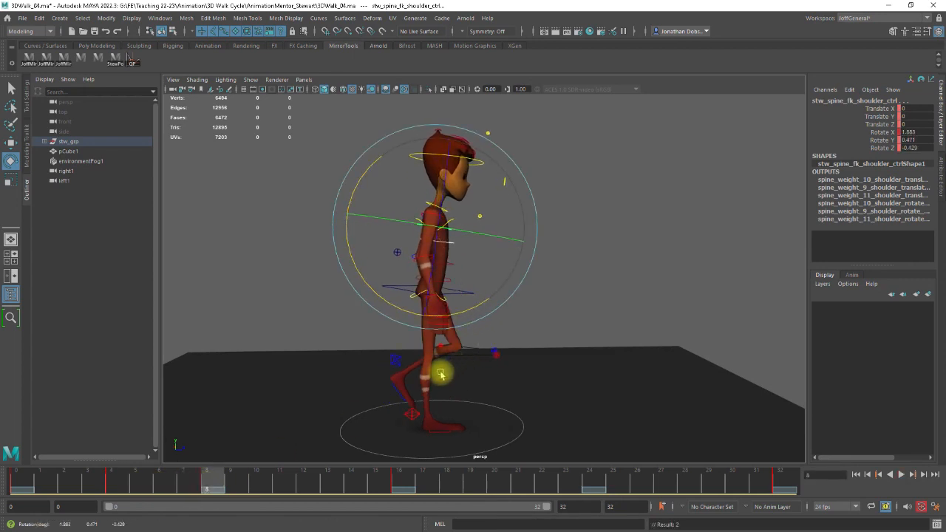
key(alt+v)
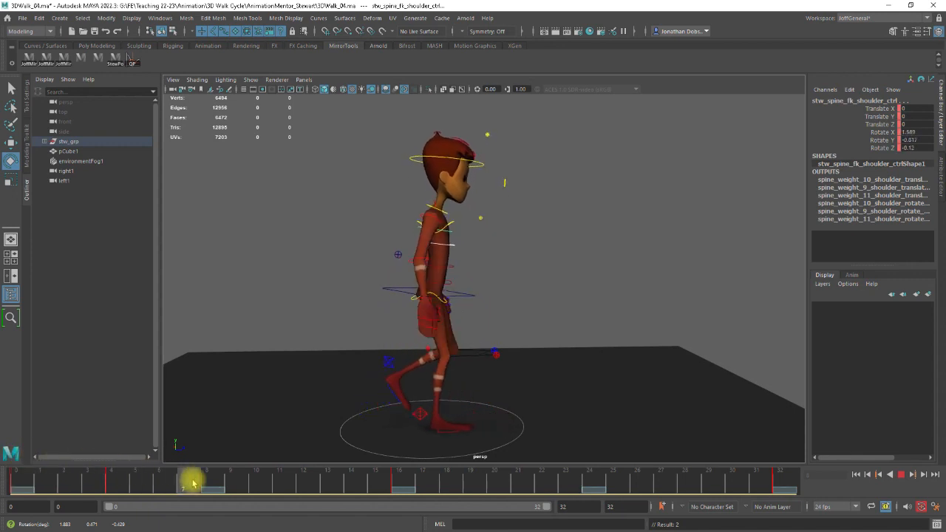
drag(287, 489, 397, 494)
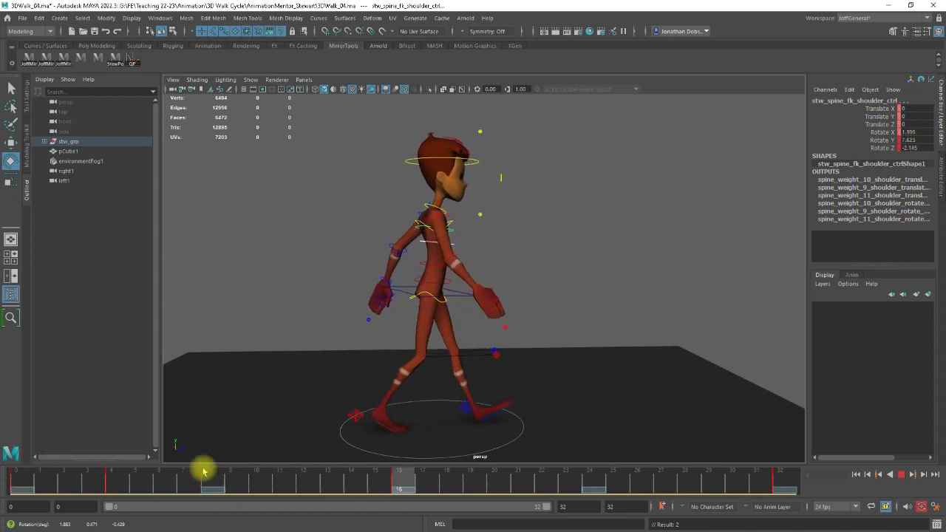
drag(227, 475, 11, 451)
- Rotate the two spine controls to about -1.5 degrees in Rotate X at frame 16 and inspect the pose from the front
drag(425, 490, 401, 491)
key(e)
drag(349, 243, 348, 244)
mouse_move(395, 475)
mouse_down()
mouse_move(94, 449)
mouse_move(331, 496)
mouse_move(399, 492)
mouse_up()
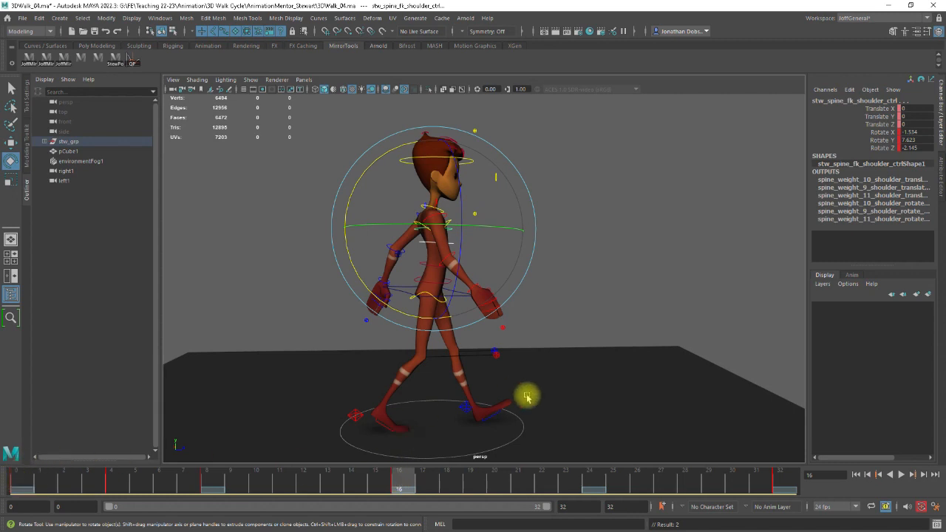
alt+drag(595, 382, 470, 379)
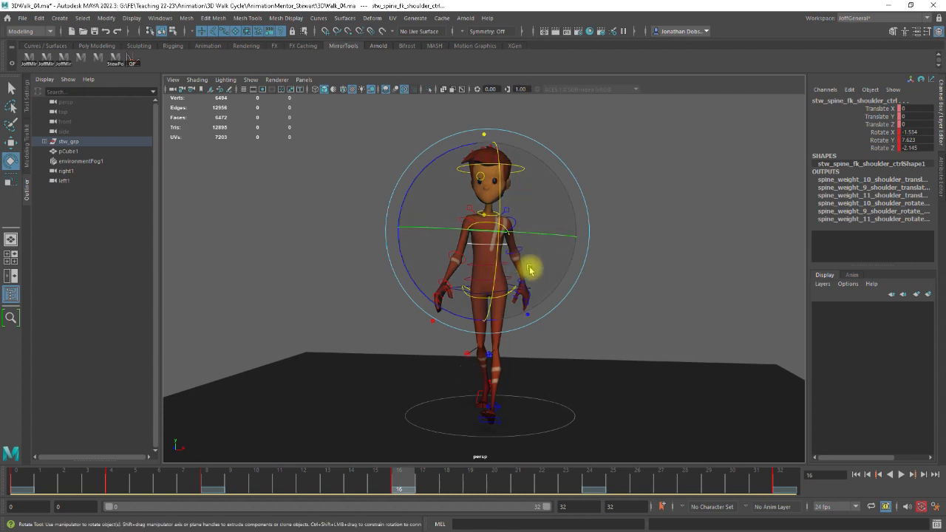
alt+drag(530, 270, 534, 272)
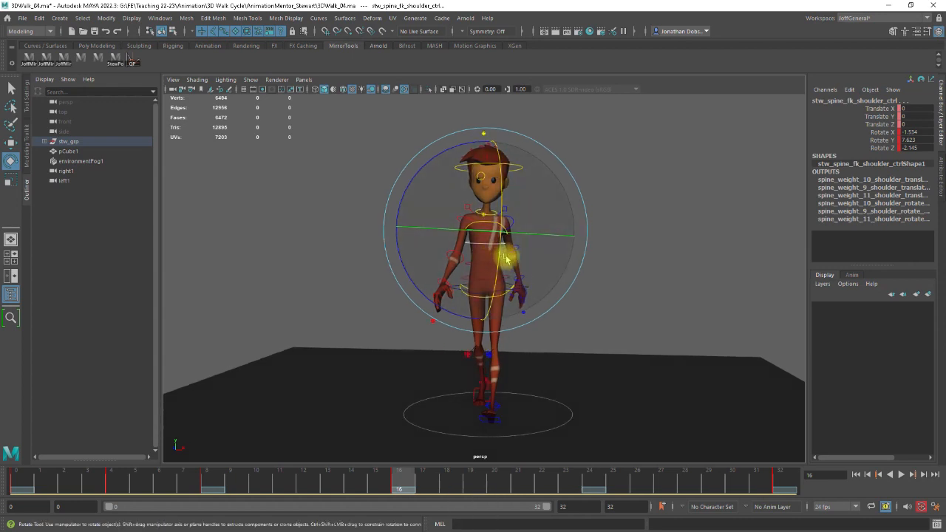
alt+drag(488, 184, 536, 320)
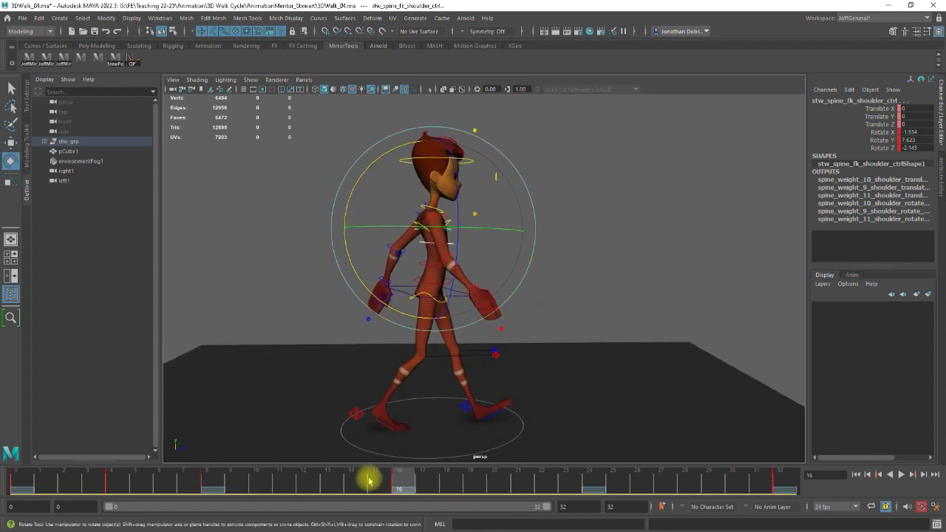
- Key the two spine controls at frame 20 and rotate them to about 2.7 degrees in Rotate X at frame 24
drag(410, 484, 583, 463)
drag(514, 274, 516, 281)
- Copy the spine controls' key from frame 0 and paste it at frame 32 to close the loop
drag(617, 481, 11, 480)
right_click(25, 479)
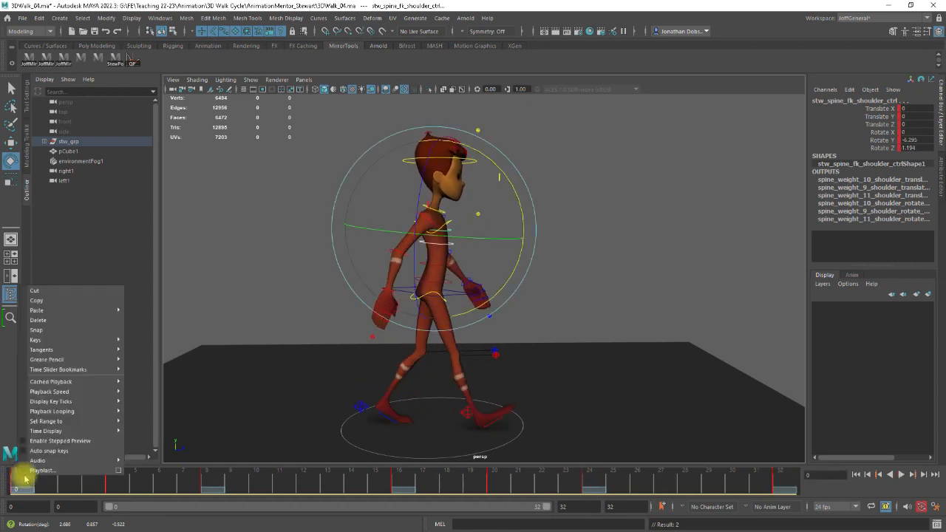
click(60, 301)
drag(25, 487, 784, 483)
right_click(785, 482)
mouse_move(808, 312)
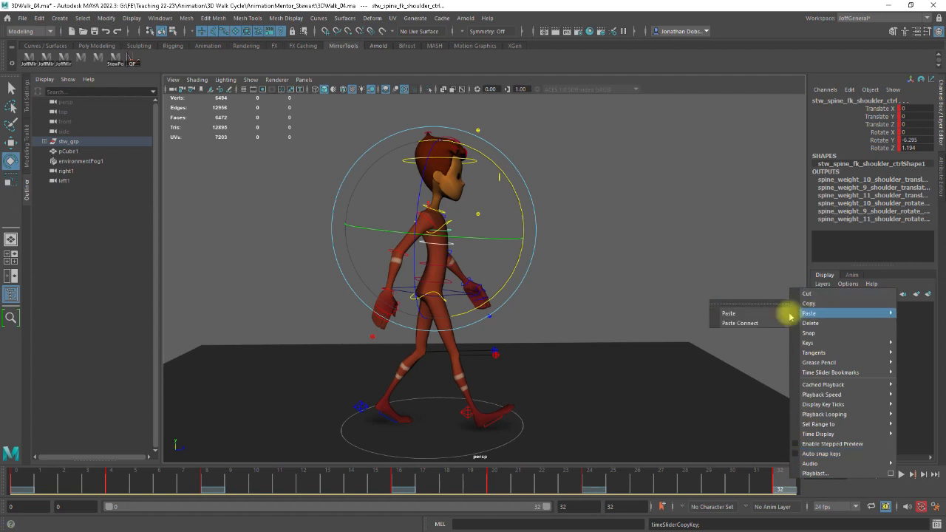
click(741, 313)
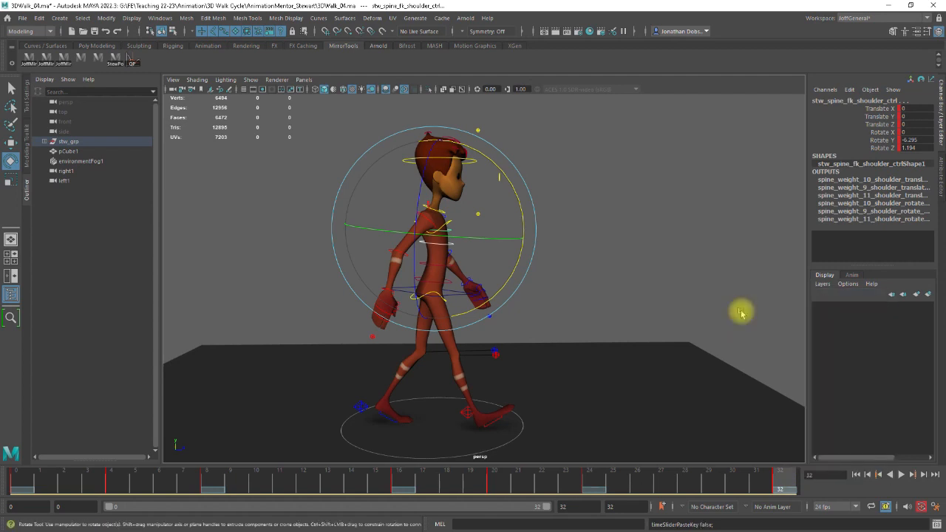
- Deselect the spine controls, play the walk cycle from the start to check the torso motion, and return to frame 0
click(704, 321)
click(856, 475)
click(901, 474)
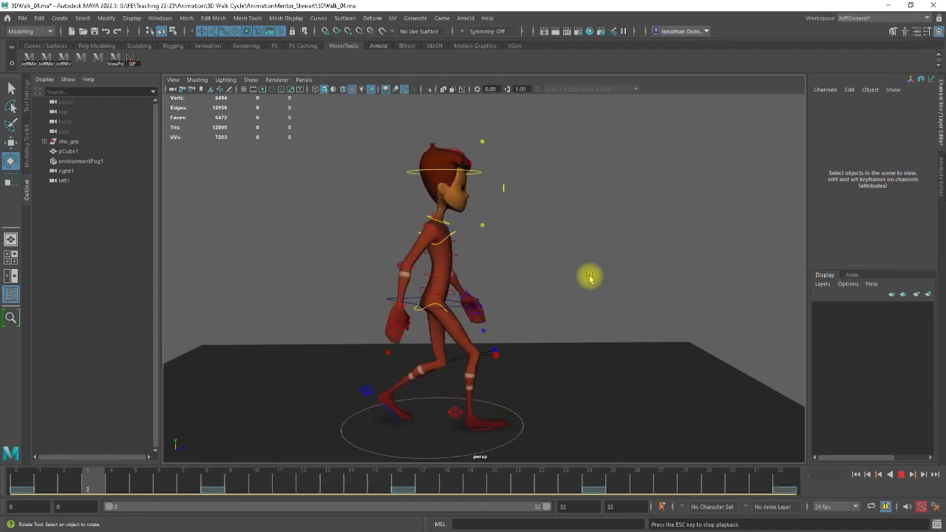
click(901, 475)
alt+drag(539, 363, 556, 330)
drag(89, 484, 15, 471)
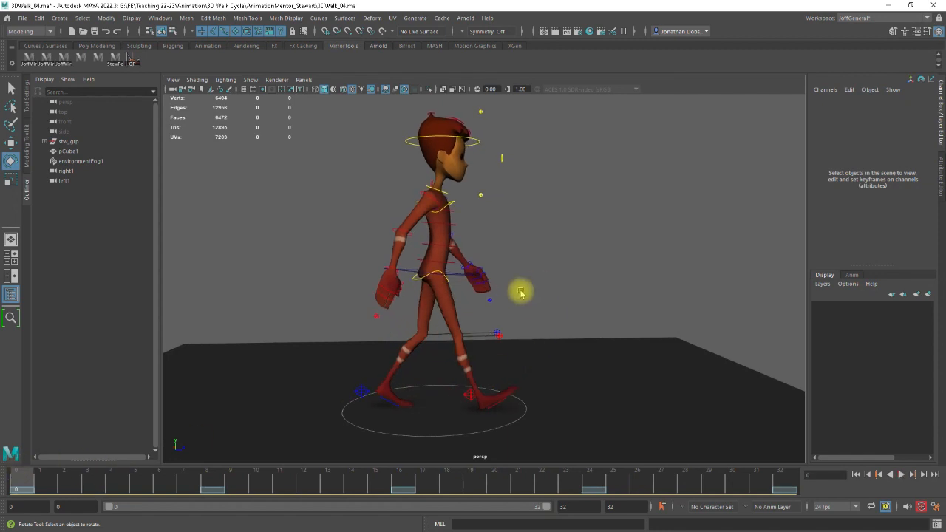
- Examine the right upper arm FK control's swing between frame 0 and frame 4
alt+drag(496, 224, 474, 219)
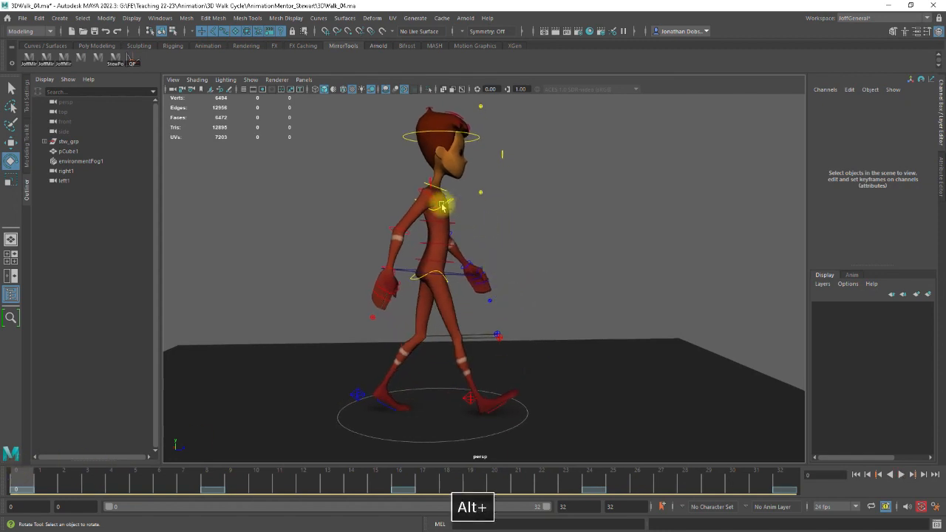
click(441, 204)
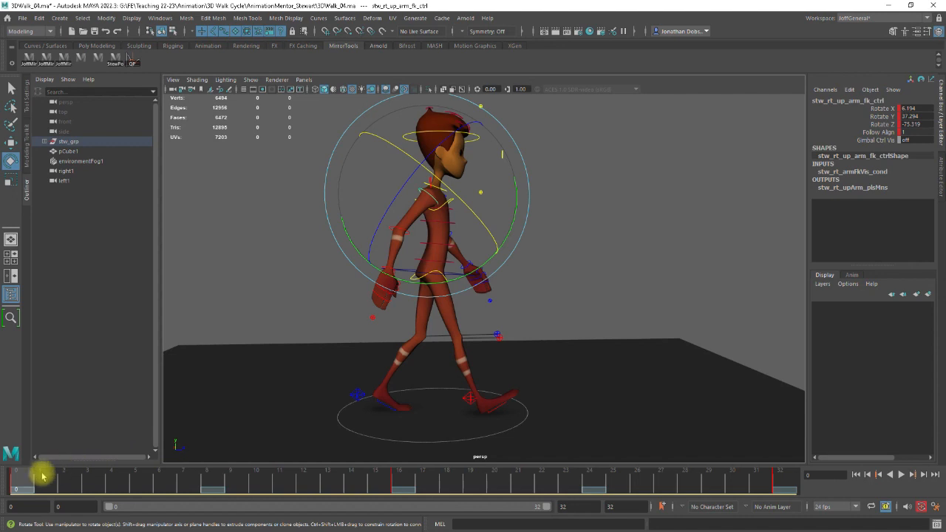
key(alt+v)
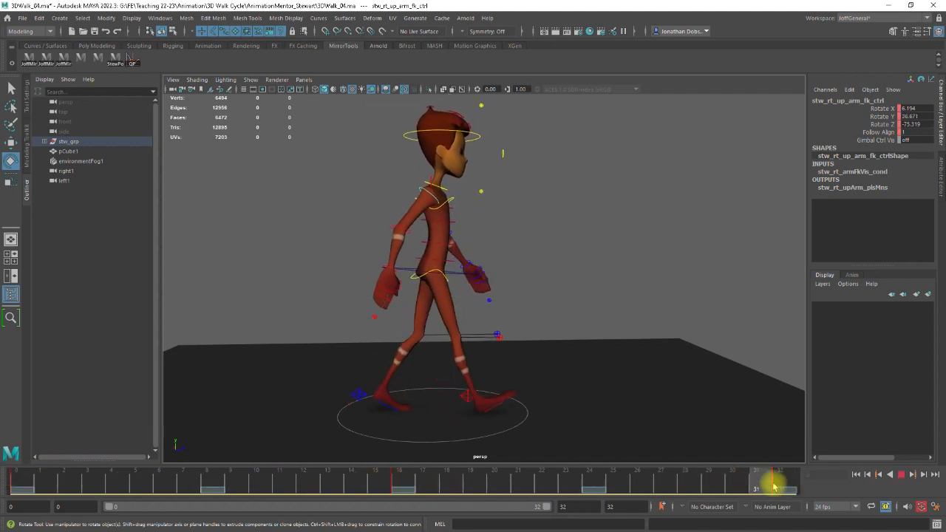
mouse_move(13, 483)
mouse_down()
mouse_move(5, 482)
mouse_move(119, 487)
mouse_up()
drag(22, 483, 129, 488)
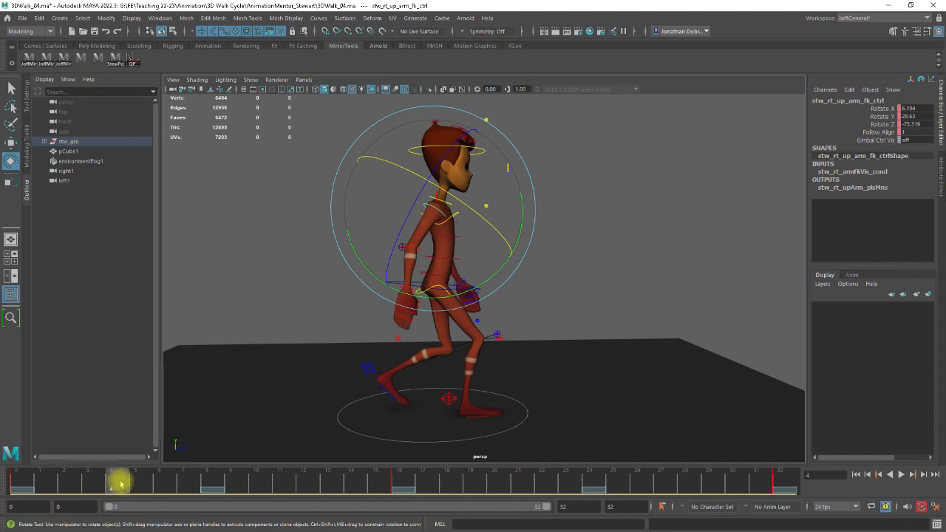
key(alt+v)
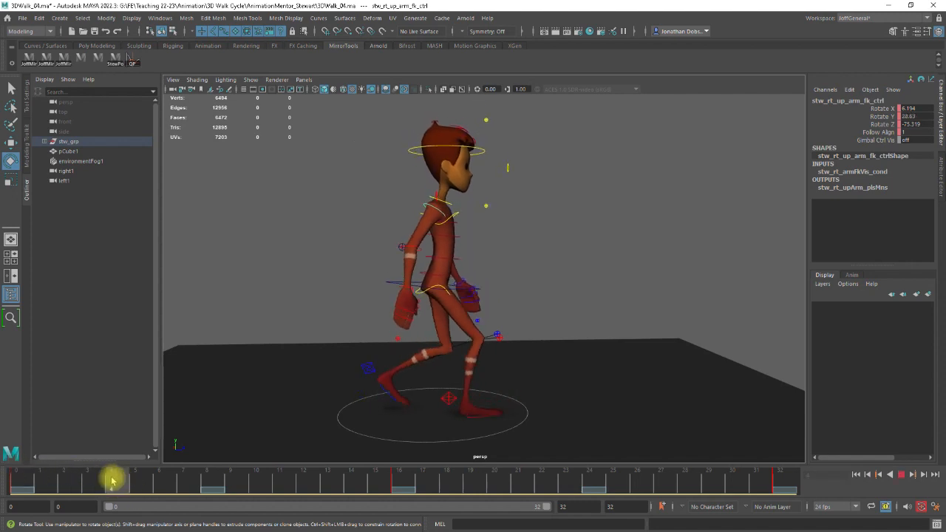
key(alt+v)
click(607, 296)
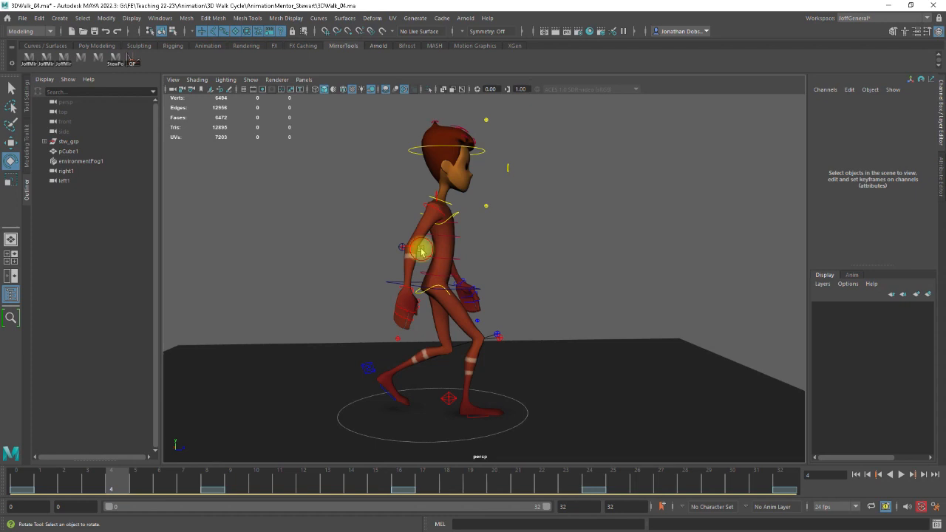
- Try rotating the right elbow FK control to about 9.8 degrees in Rotate Y at frame 4
click(421, 252)
click(484, 296)
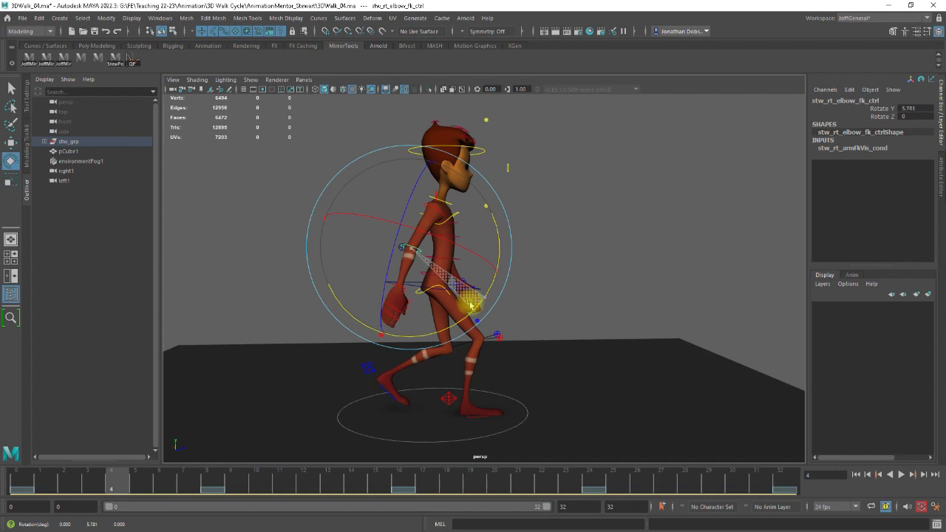
mouse_move(467, 305)
mouse_down()
mouse_move(439, 317)
mouse_move(469, 316)
mouse_up()
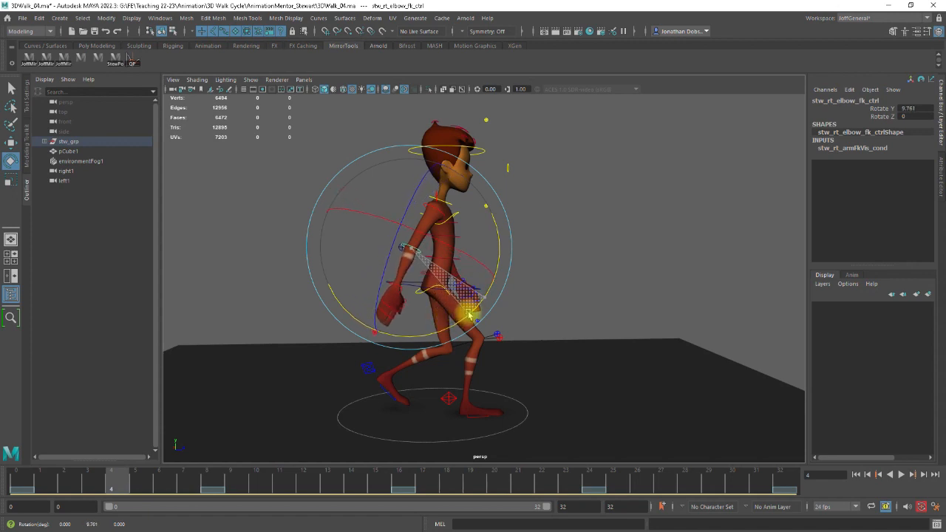
click(527, 313)
drag(103, 479, 3, 480)
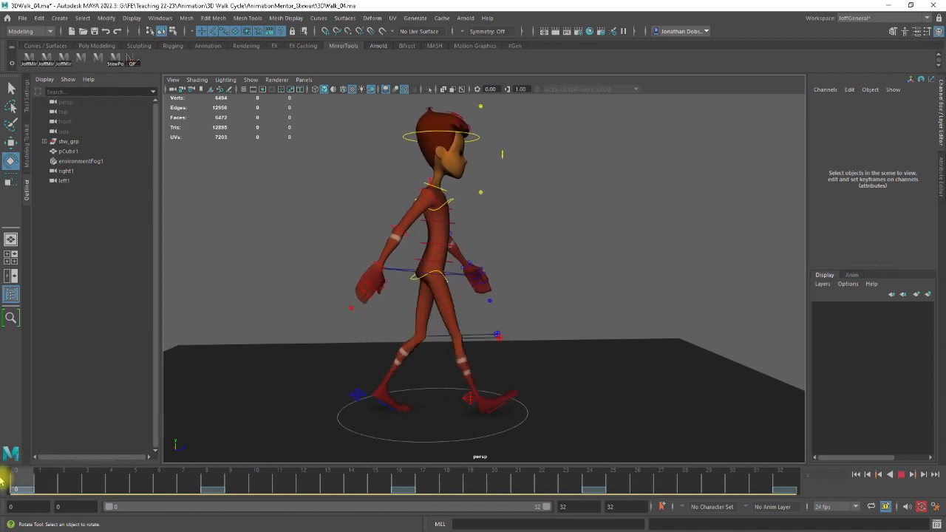
key(ctrl+z)
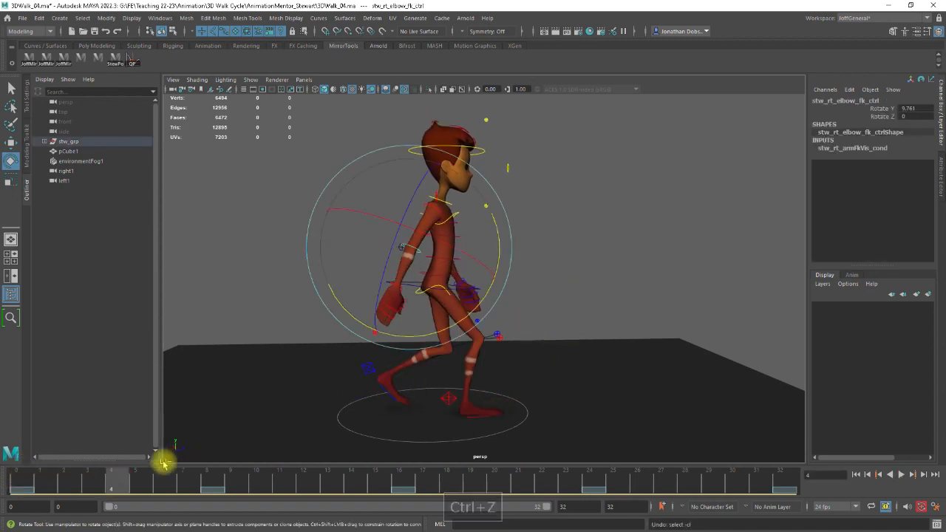
key(ctrl+z)
- Key the right elbow FK control at frame 0 and rotate it to about 6.3 degrees in Rotate Y at frame 4
drag(103, 479, 22, 477)
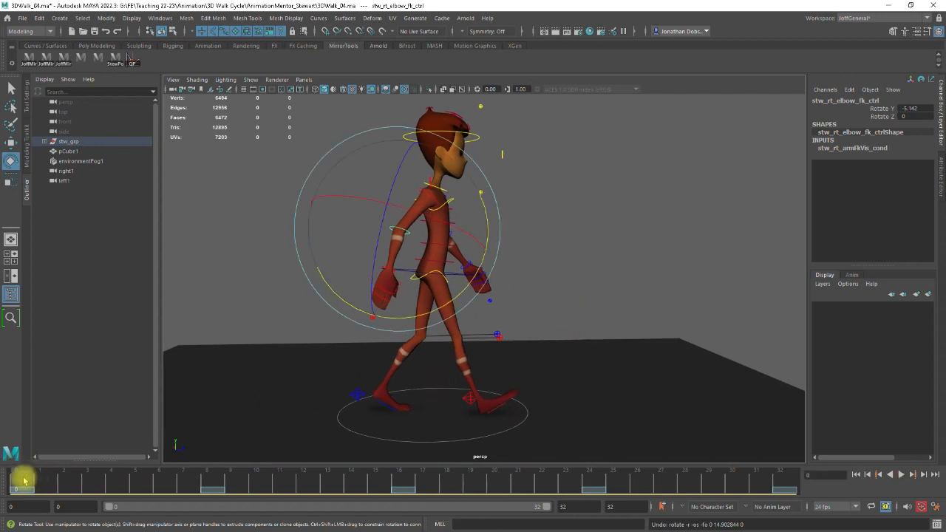
drag(22, 483, 113, 484)
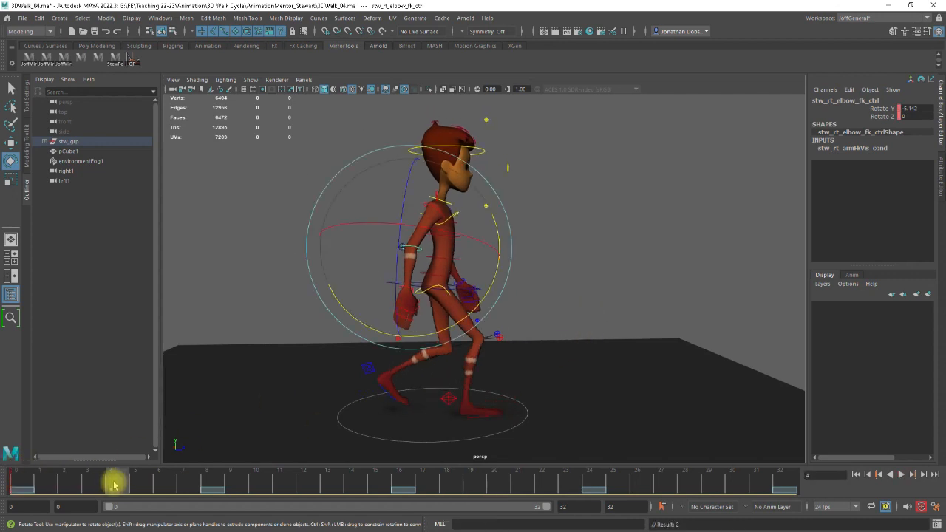
drag(457, 323, 439, 328)
key(s)
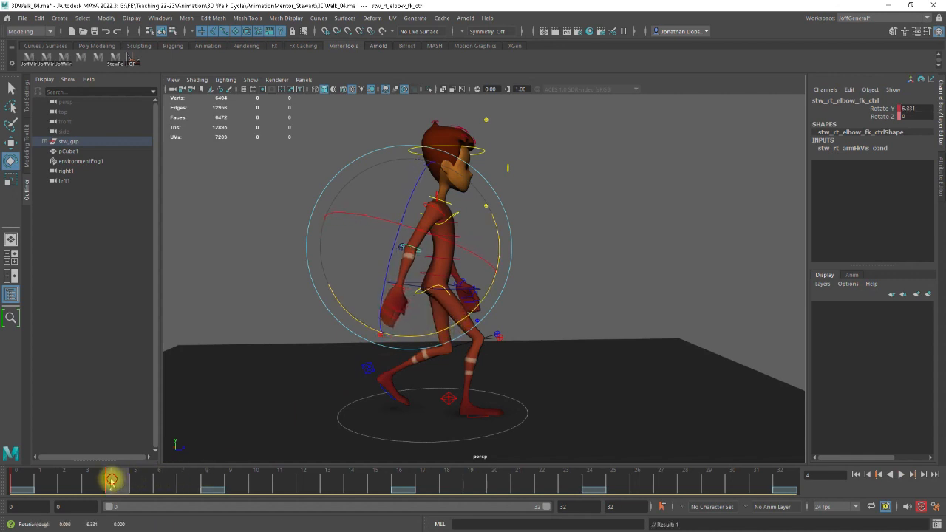
- Key the right elbow control at frame 16 and bend the forearm forward in Rotate Y at frame 20
key(alt+v)
mouse_move(48, 473)
mouse_down()
mouse_move(169, 499)
mouse_move(42, 483)
mouse_move(193, 498)
mouse_move(52, 481)
mouse_move(186, 498)
mouse_move(62, 476)
mouse_move(258, 502)
mouse_move(399, 492)
mouse_up()
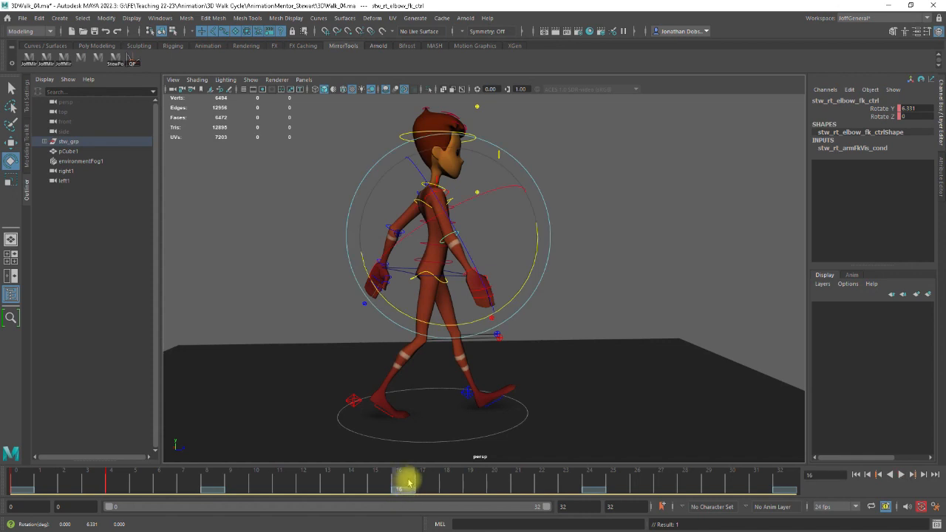
drag(405, 486, 495, 486)
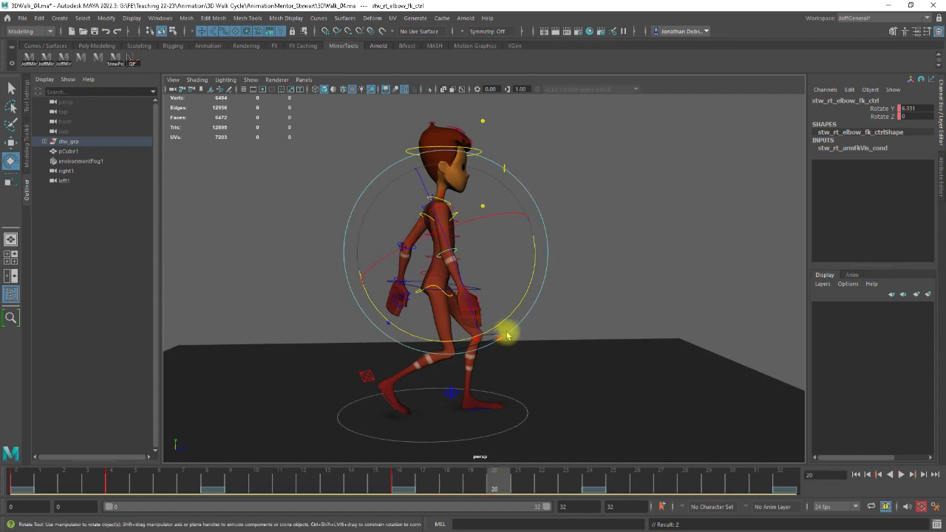
drag(516, 309, 519, 311)
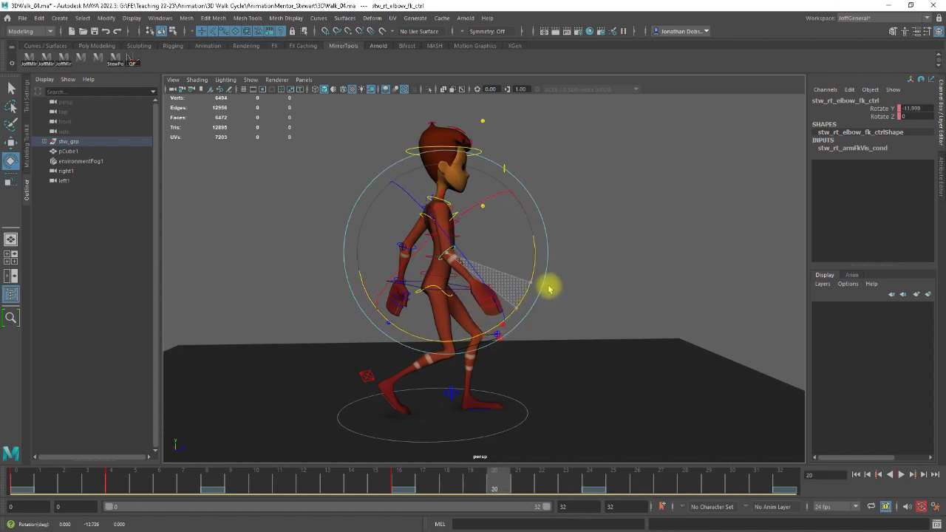
drag(555, 281, 556, 282)
- Rotate the right upper arm FK control to about -16.2 degrees in Rotate Y at frame 20
drag(489, 474, 399, 493)
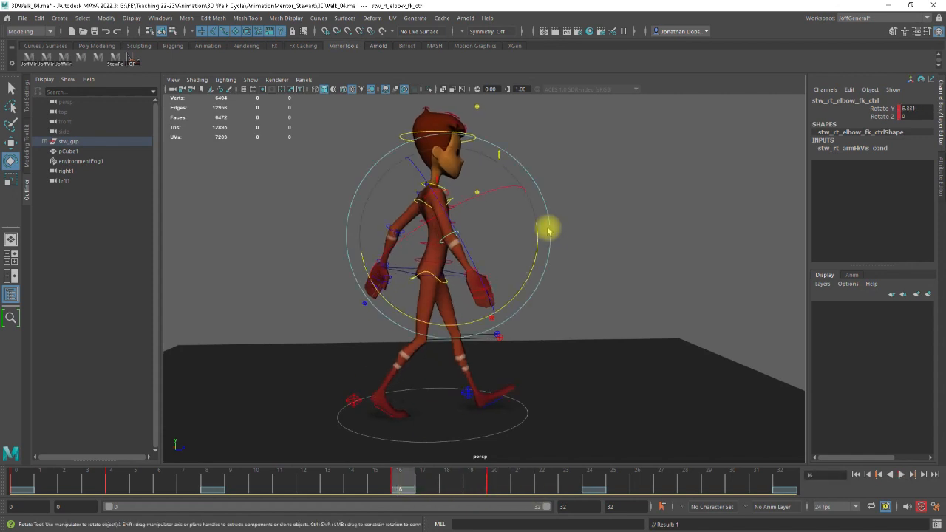
click(605, 228)
click(433, 195)
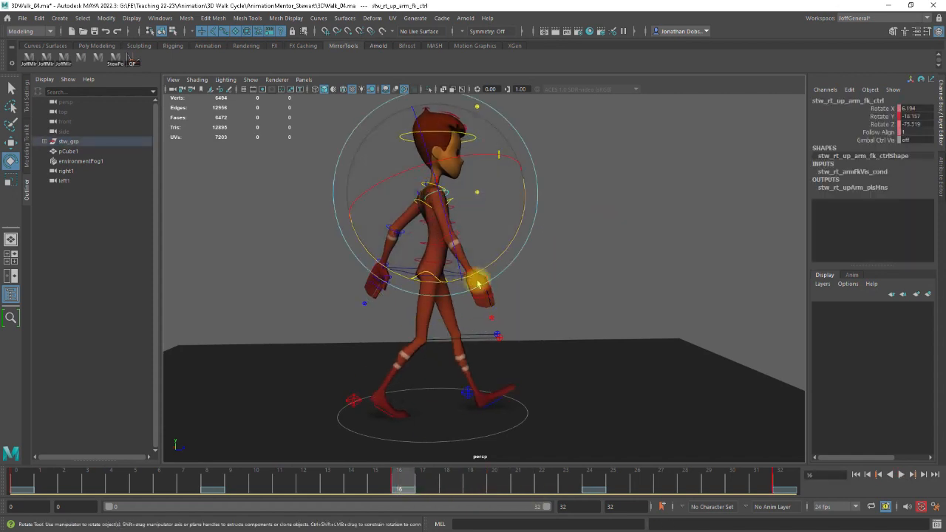
drag(405, 481, 495, 484)
drag(509, 273, 521, 268)
- Play the walk cycle from frame 0 to review the right arm's swing
mouse_move(509, 476)
mouse_down()
mouse_move(370, 475)
mouse_move(545, 494)
mouse_move(887, 498)
mouse_move(63, 479)
mouse_move(541, 517)
mouse_move(882, 507)
mouse_move(545, 502)
mouse_move(74, 467)
mouse_move(29, 489)
mouse_move(133, 480)
mouse_move(3, 479)
mouse_up()
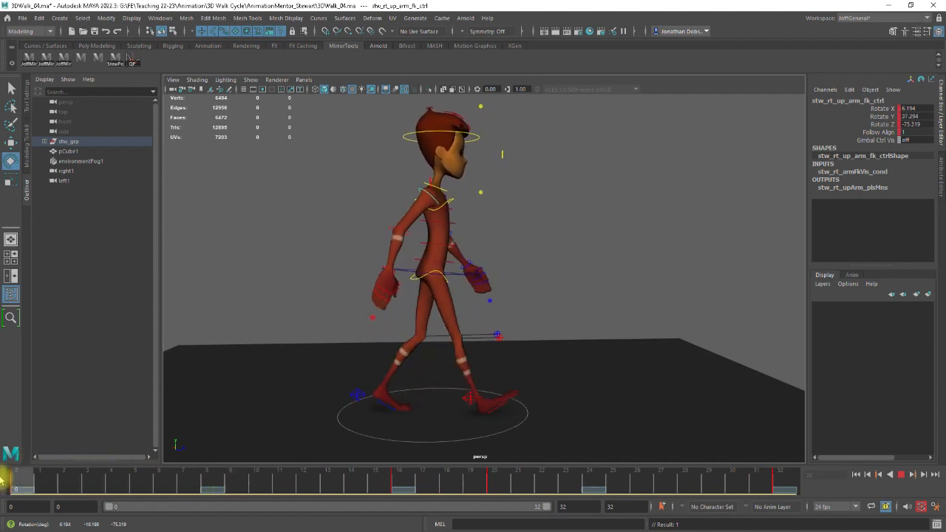
mouse_move(155, 494)
mouse_down()
mouse_move(870, 517)
mouse_move(3, 477)
mouse_up()
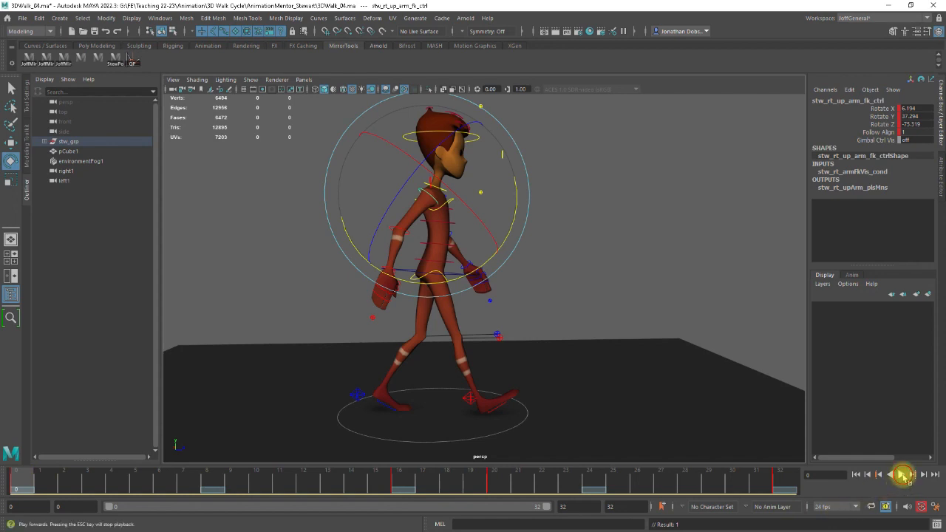
click(903, 475)
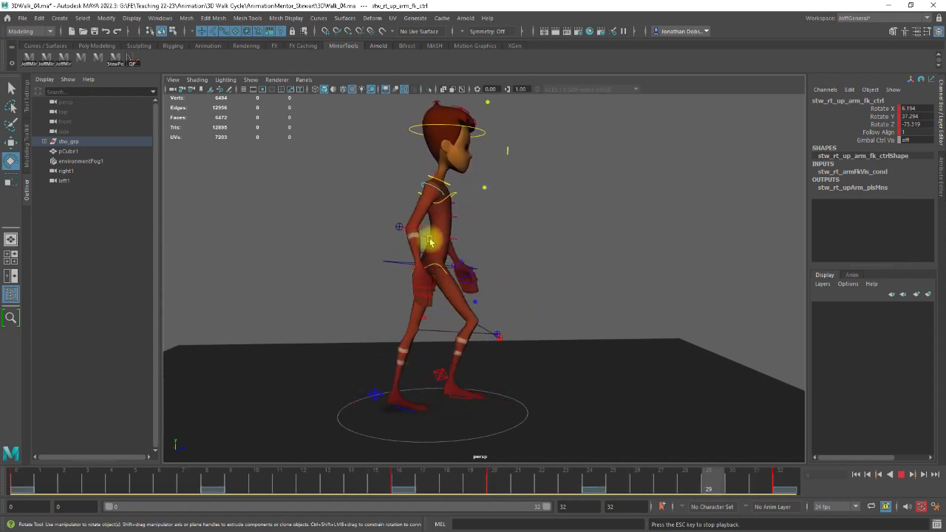
click(902, 476)
- Refine the right upper arm FK control's forward swing to about -18.9 degrees in Rotate Y at frame 20
mouse_move(380, 488)
mouse_down()
mouse_move(52, 471)
mouse_move(288, 504)
mouse_move(771, 490)
mouse_move(862, 477)
mouse_move(10, 473)
mouse_move(91, 485)
mouse_move(398, 490)
mouse_up()
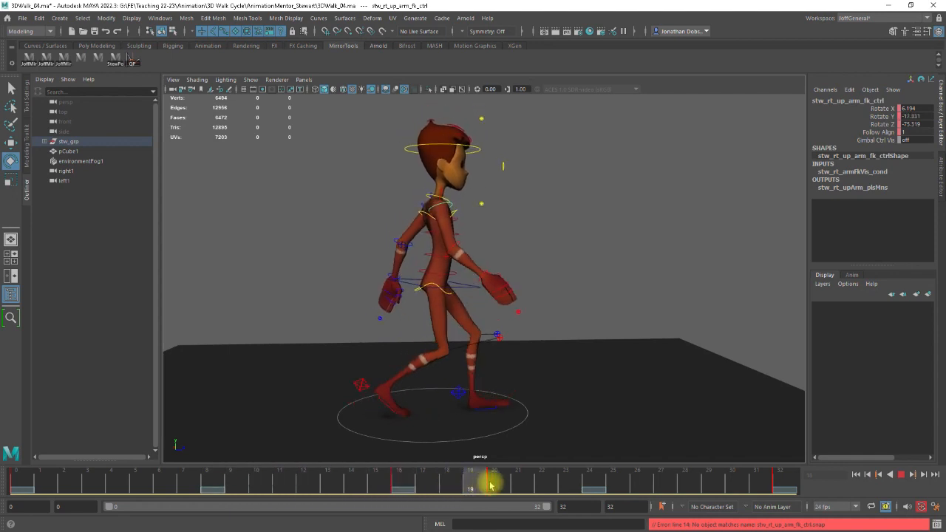
mouse_move(509, 484)
mouse_down()
mouse_move(391, 481)
mouse_move(495, 484)
mouse_up()
key(e)
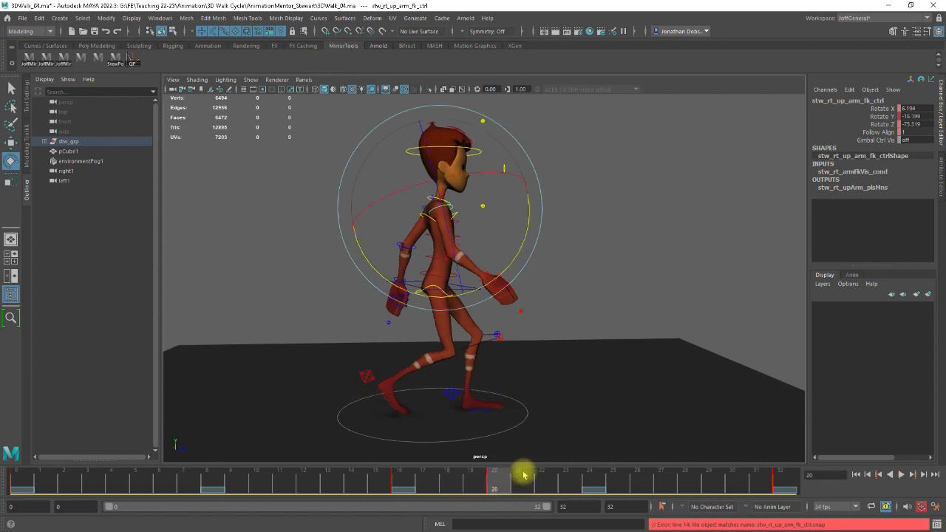
drag(516, 262, 518, 259)
key(alt+v)
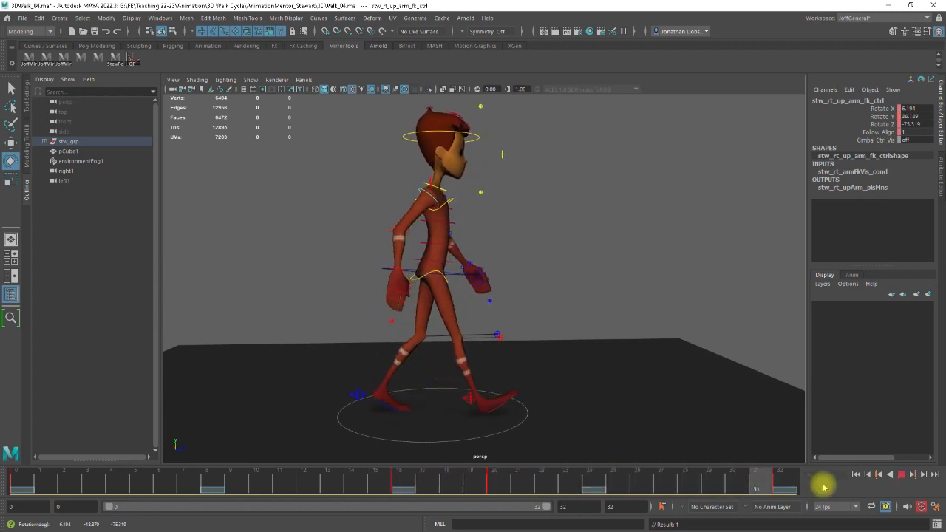
click(12, 485)
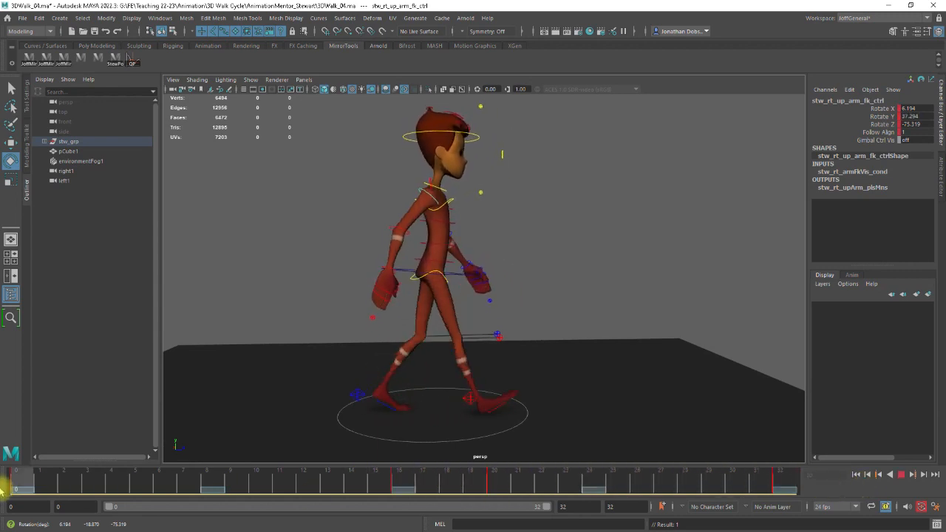
- Key the right wrist FK control at frame 0 and rotate it to about 10.2 degrees in Rotate Y at frame 4
click(585, 308)
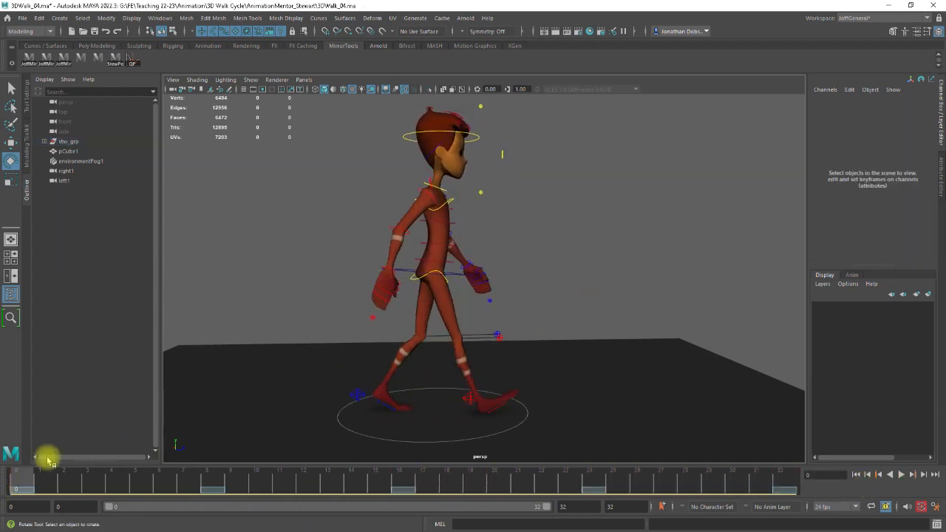
click(386, 268)
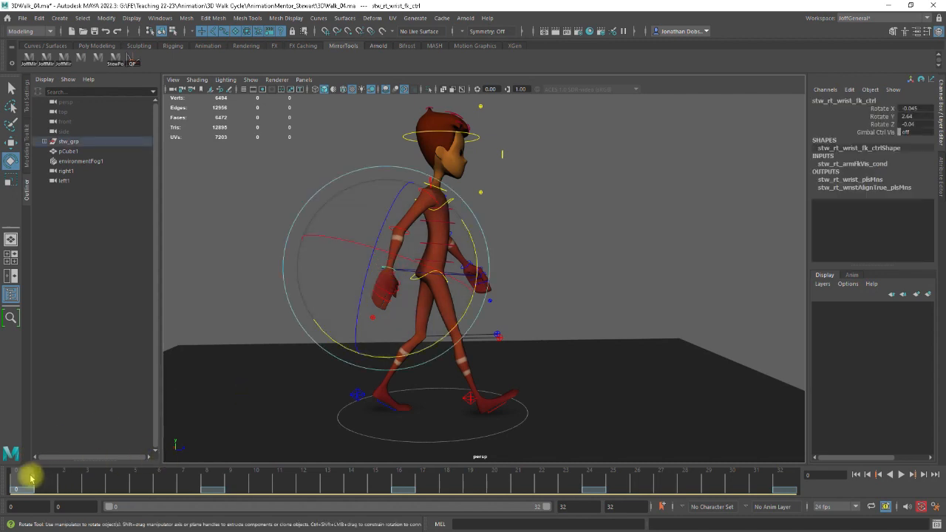
drag(29, 484, 111, 485)
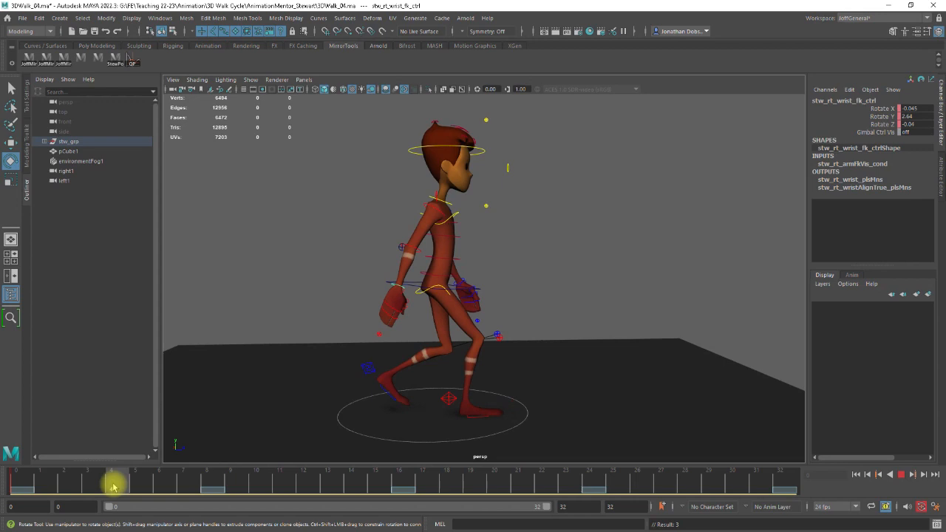
drag(464, 348, 244, 441)
- Key the right wrist FK control at frame 16 and rotate it to about -24 degrees in Rotate Y at frame 20
drag(116, 490, 497, 484)
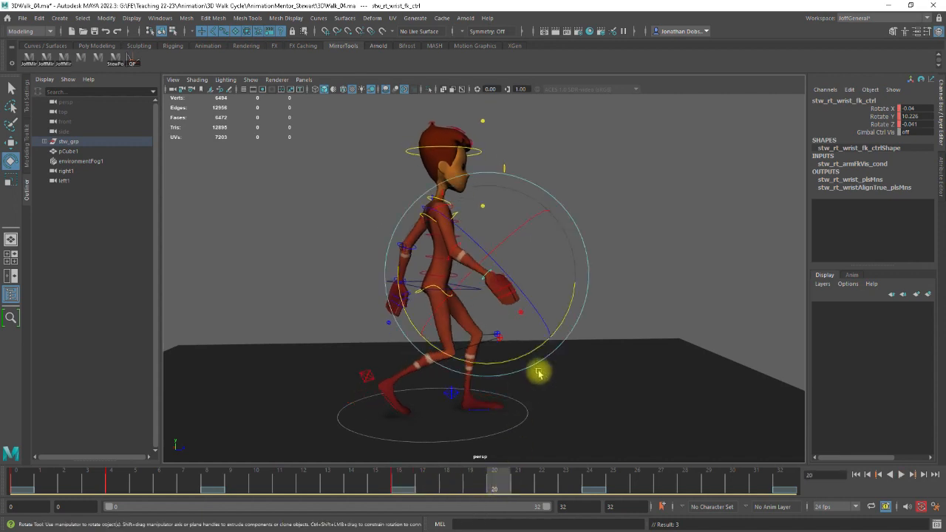
drag(521, 358, 573, 336)
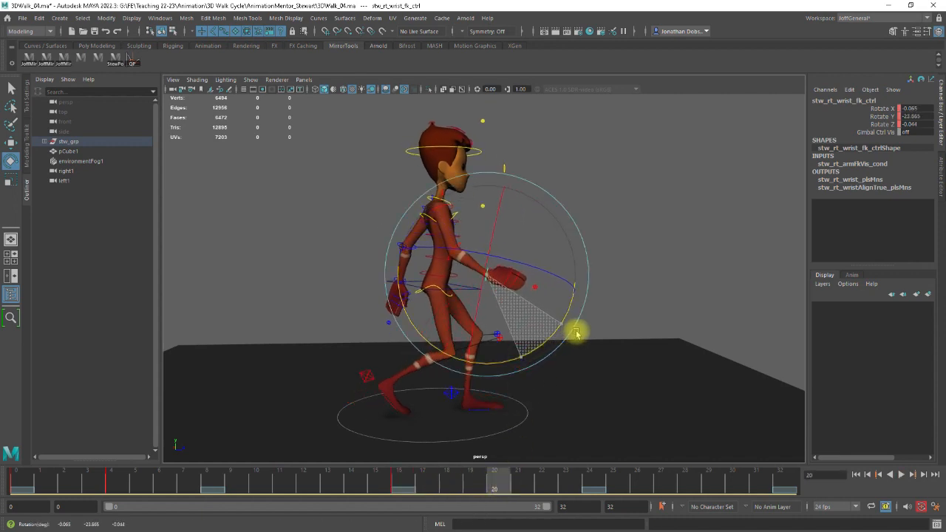
drag(497, 480, 754, 486)
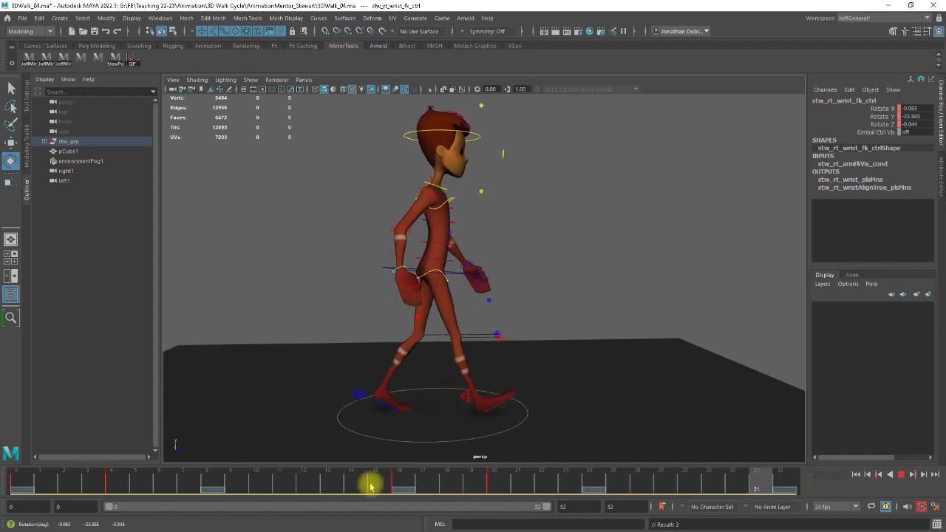
- Copy the right wrist control's frame 0 key and paste it at frame 32 to close the loop
drag(371, 485, 15, 484)
right_click(16, 482)
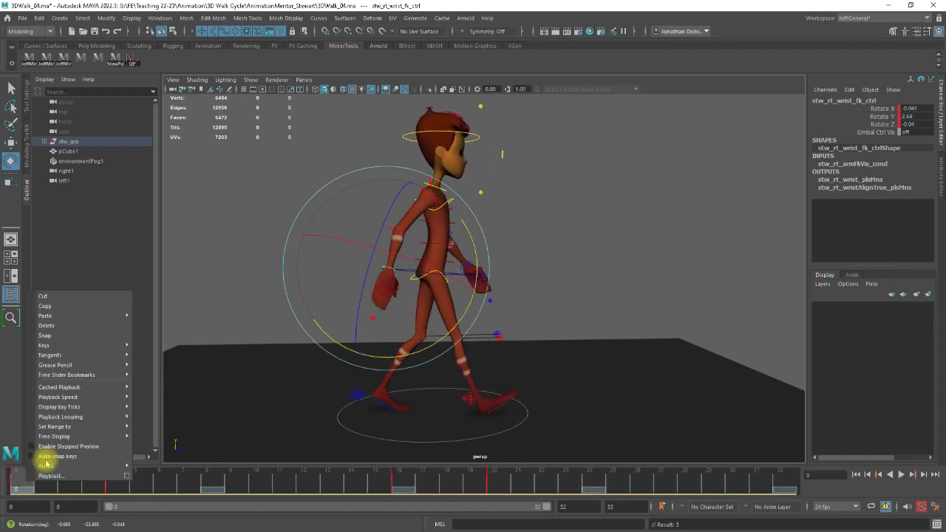
click(61, 305)
drag(31, 475, 788, 473)
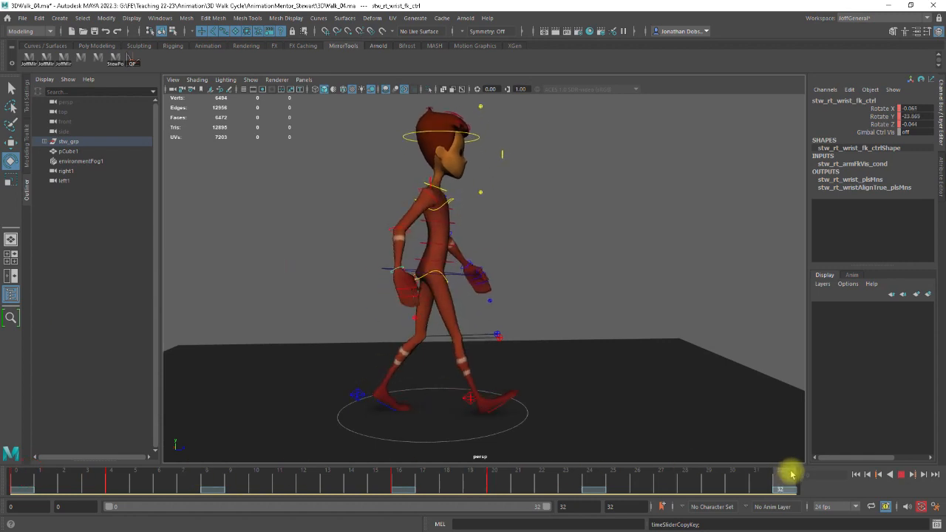
right_click(783, 475)
mouse_move(804, 323)
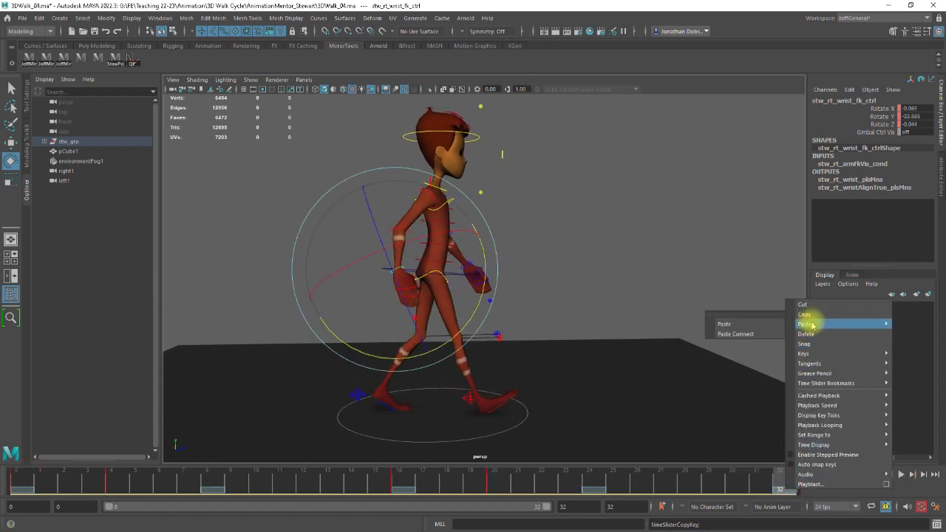
click(745, 322)
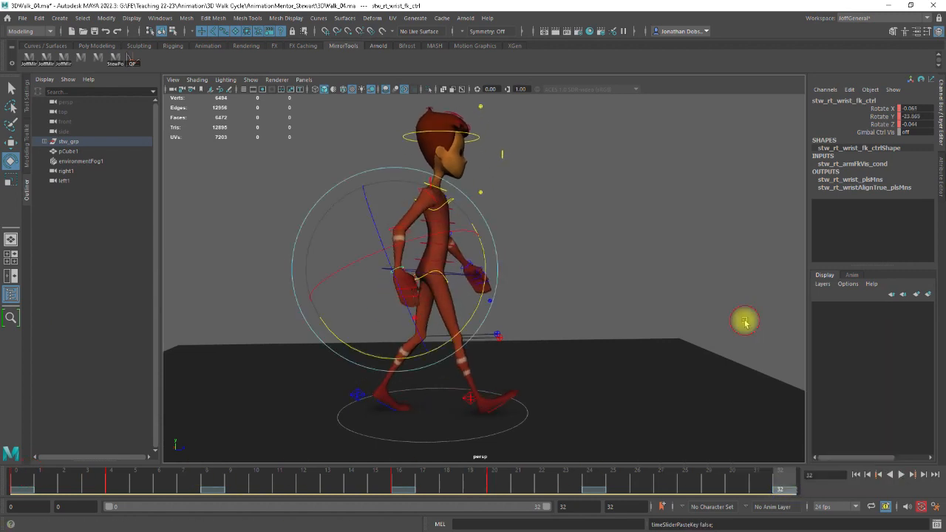
- Copy the right elbow FK control's frame 0 key to frame 32 and clear the selection
click(610, 294)
click(402, 231)
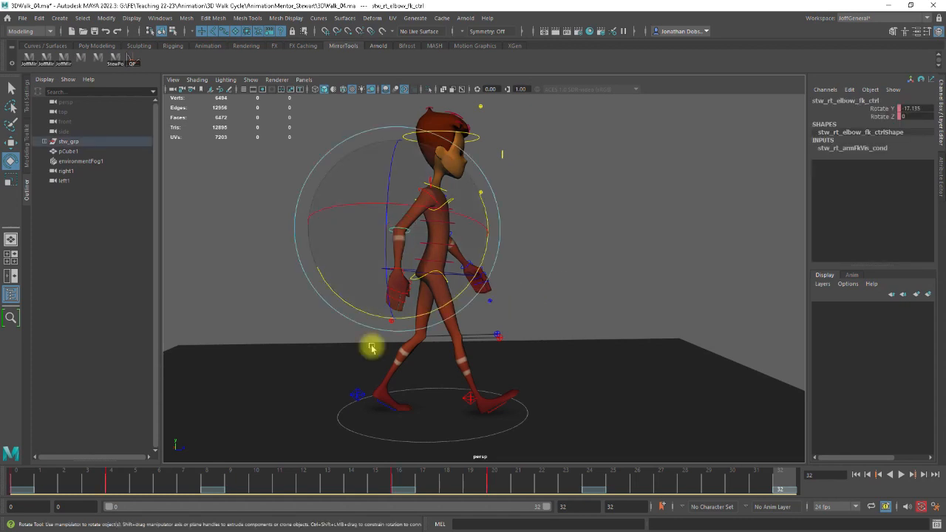
click(15, 479)
right_click(10, 479)
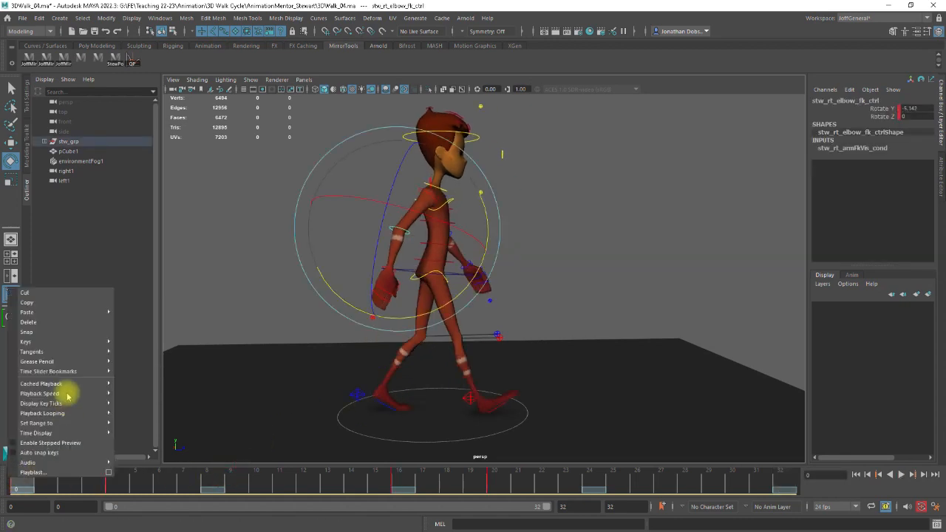
click(37, 302)
drag(17, 477, 787, 470)
right_click(803, 480)
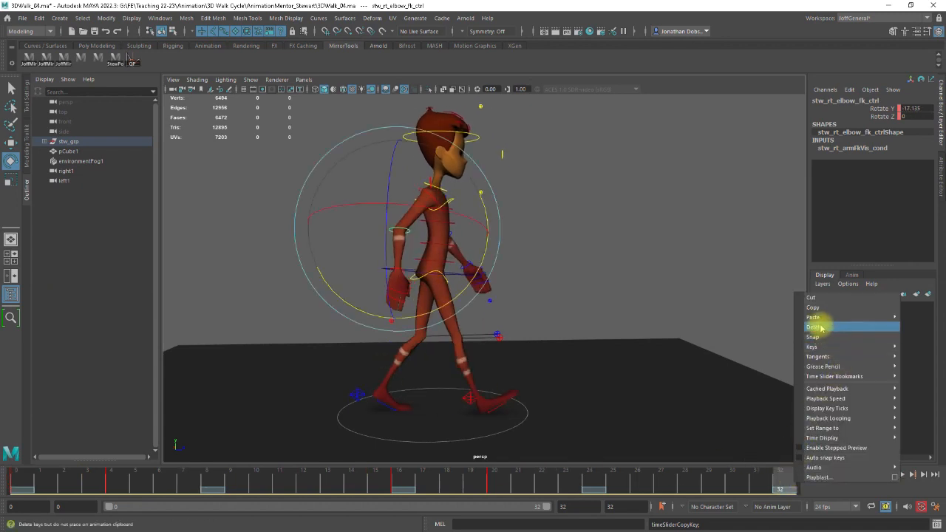
mouse_move(818, 320)
click(752, 317)
click(575, 377)
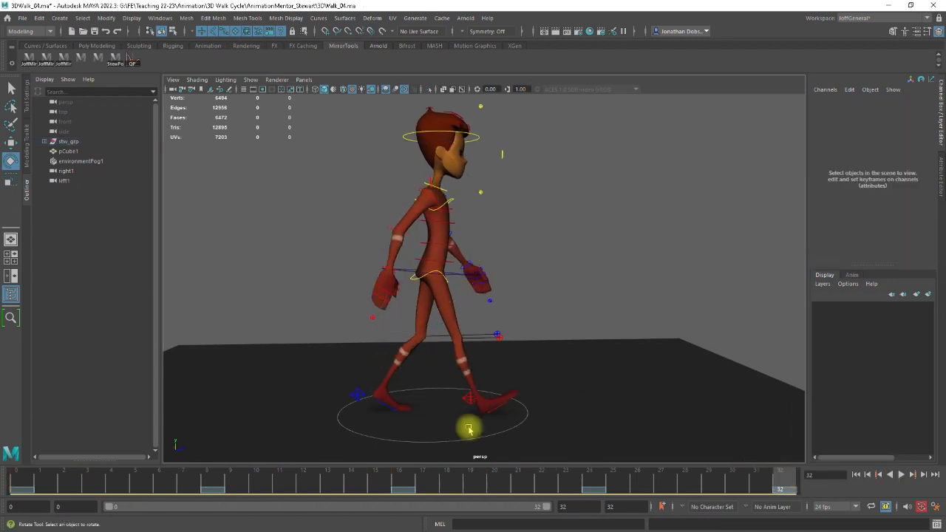
- Play the walk cycle from frame 0 to check the right elbow and wrist overlap
drag(348, 470, 26, 480)
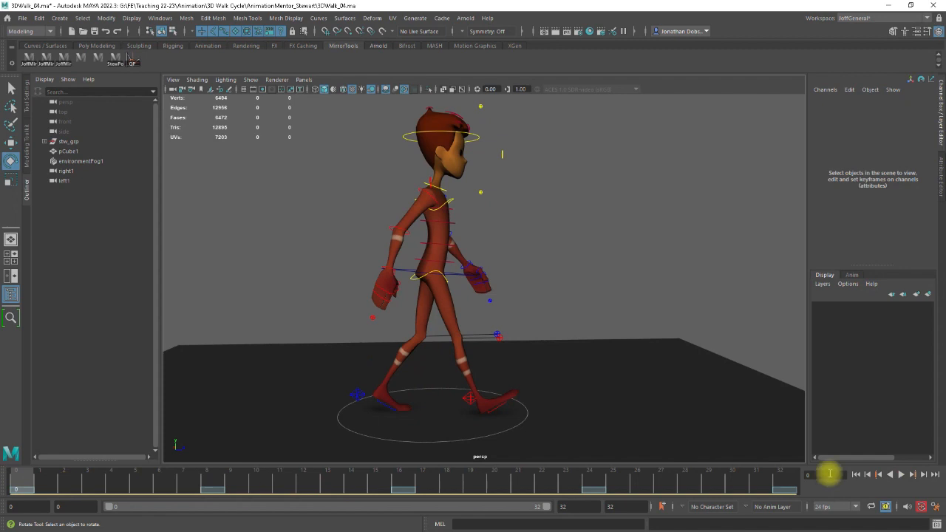
click(901, 475)
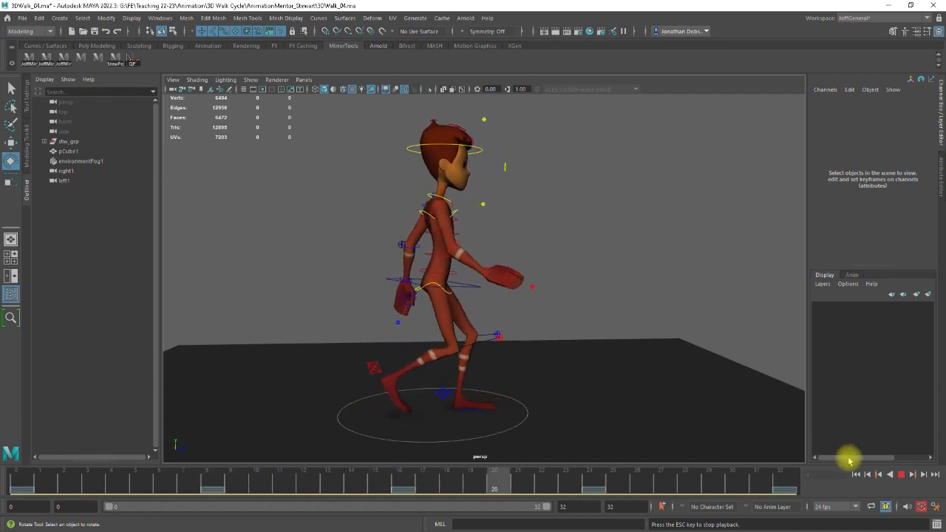
click(897, 476)
- Key the left elbow and left wrist FK controls together at frame 0, working from the character's left side
alt+drag(483, 387, 665, 233)
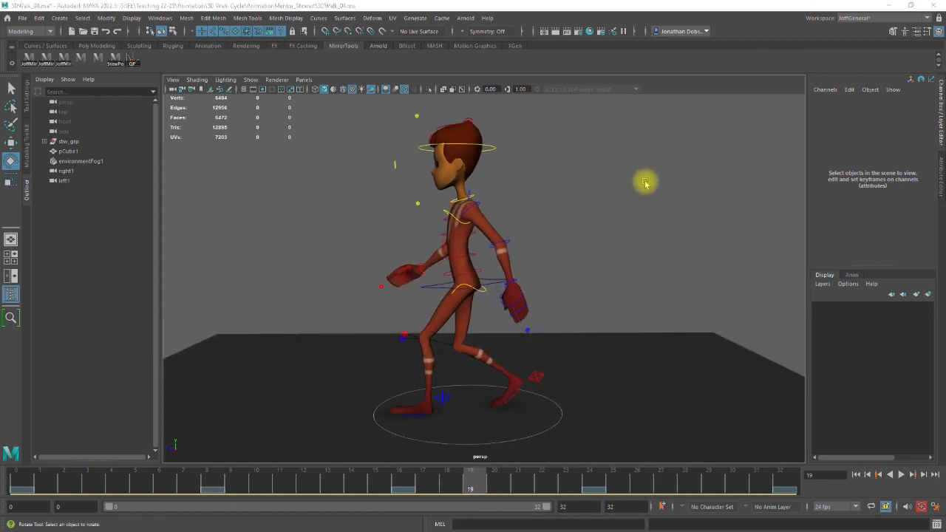
key(alt)
alt+drag(565, 240, 592, 249)
drag(111, 480, 11, 481)
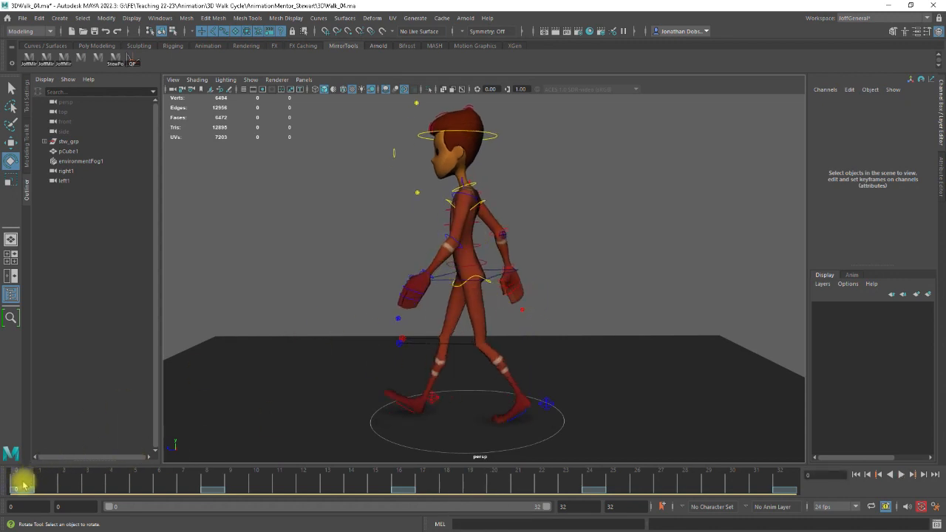
click(454, 240)
key(q)
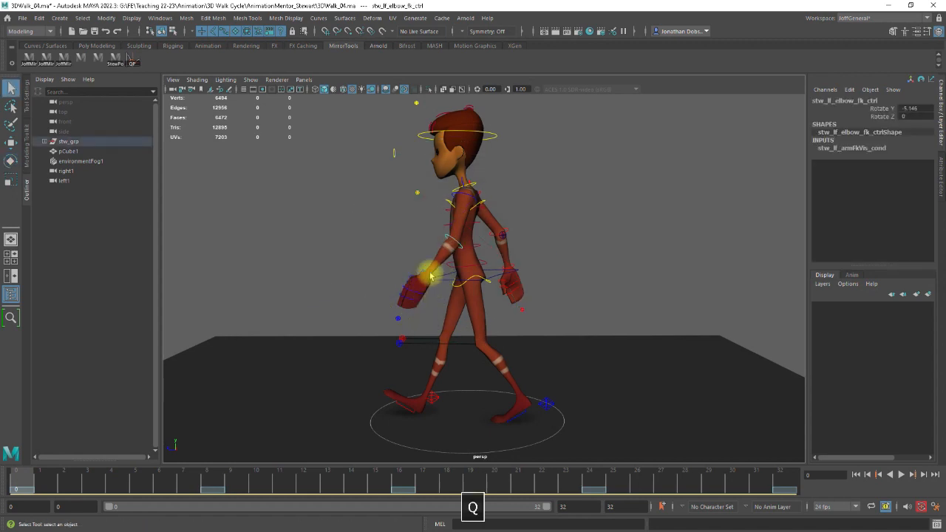
shift+click(425, 294)
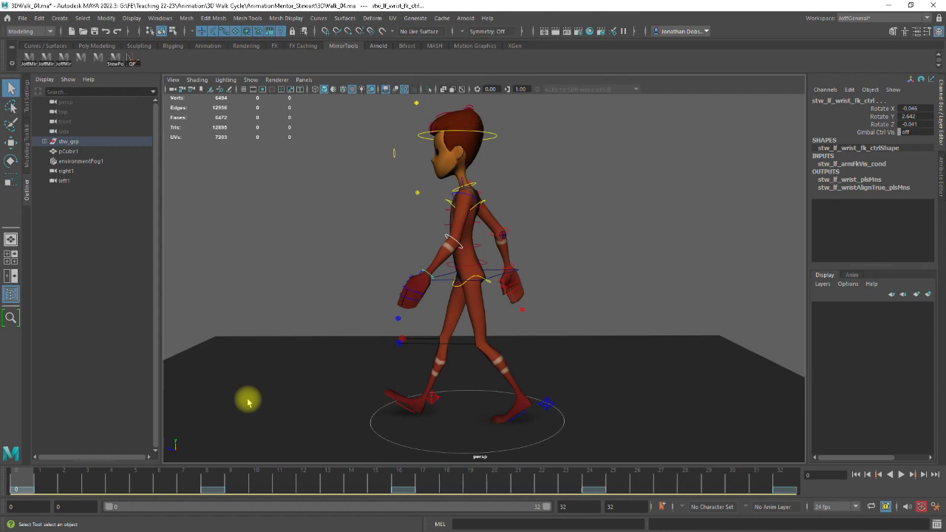
key(s)
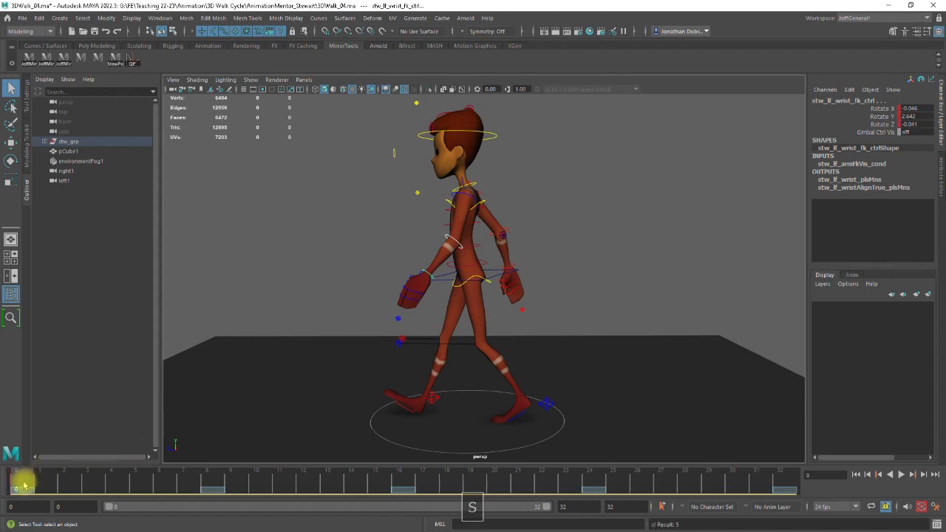
- Bend the left forearm forward at frame 4 by rotating the left elbow FK control
drag(32, 487, 112, 488)
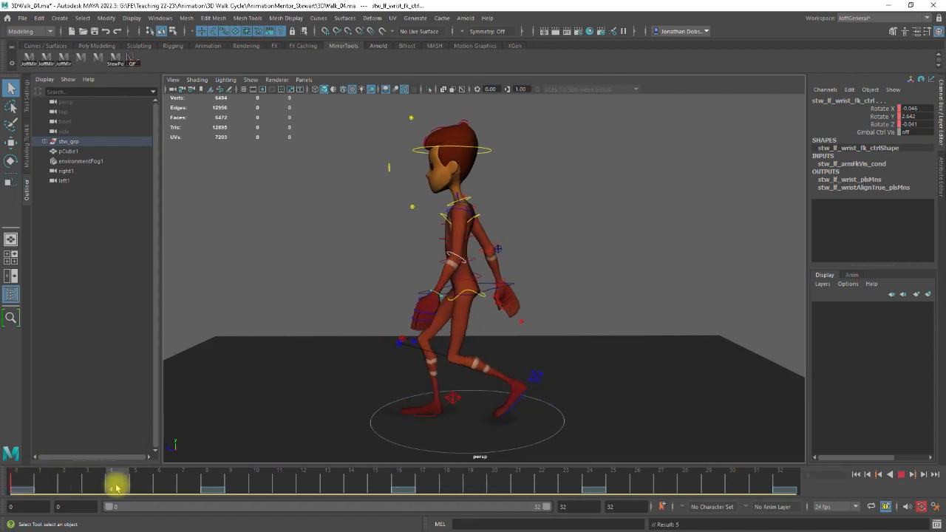
click(595, 262)
click(465, 261)
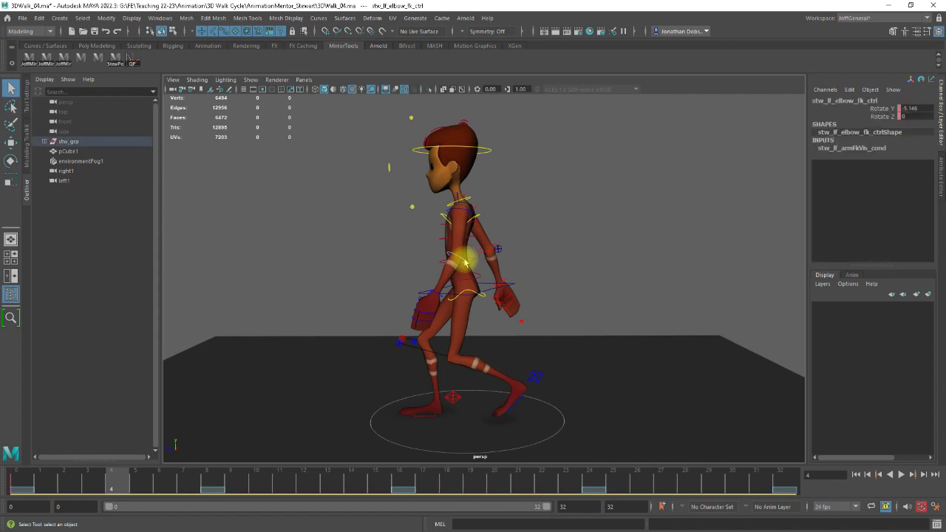
key(e)
drag(433, 306, 365, 295)
- Rotate the left wrist FK control at frame 4 so the hand swings further forward
click(623, 276)
click(421, 310)
drag(380, 360, 351, 339)
click(566, 258)
click(454, 217)
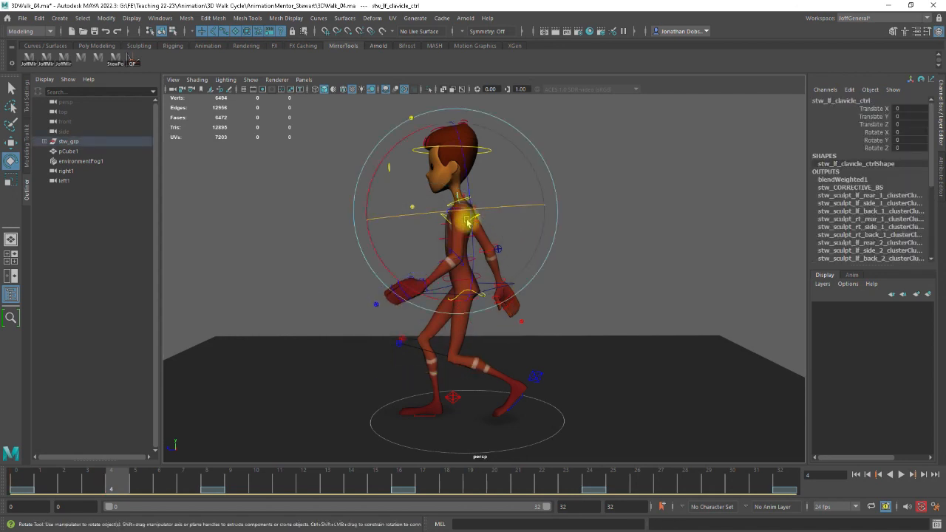
key(ctrl+z)
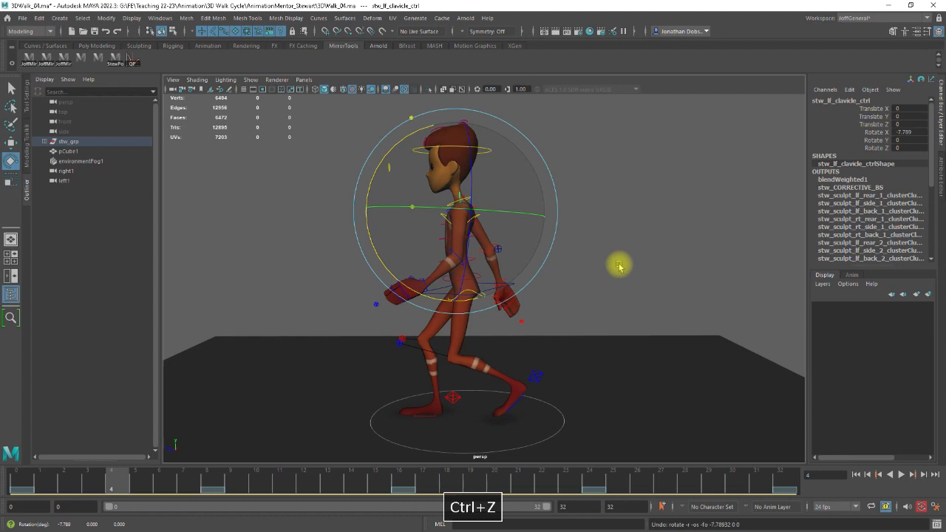
click(459, 214)
drag(422, 288, 421, 293)
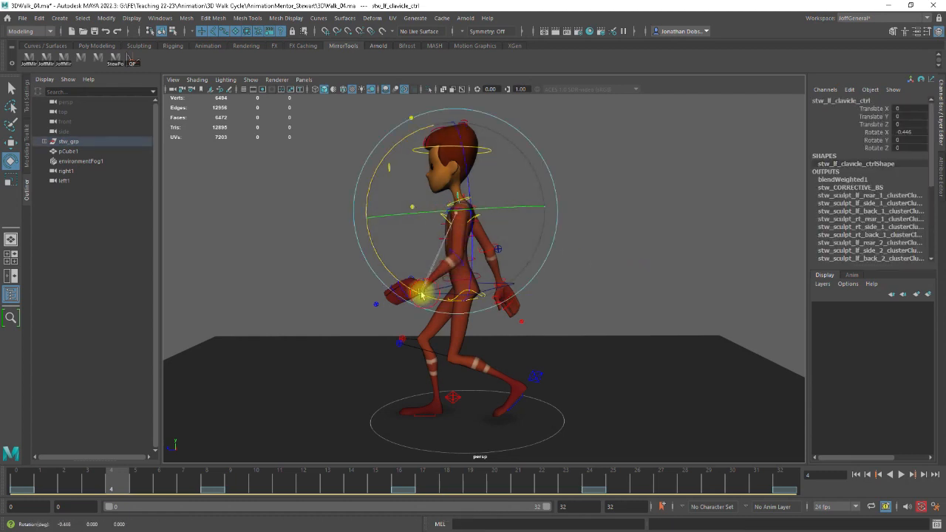
key(ctrl+s)
key(ctrl+z)
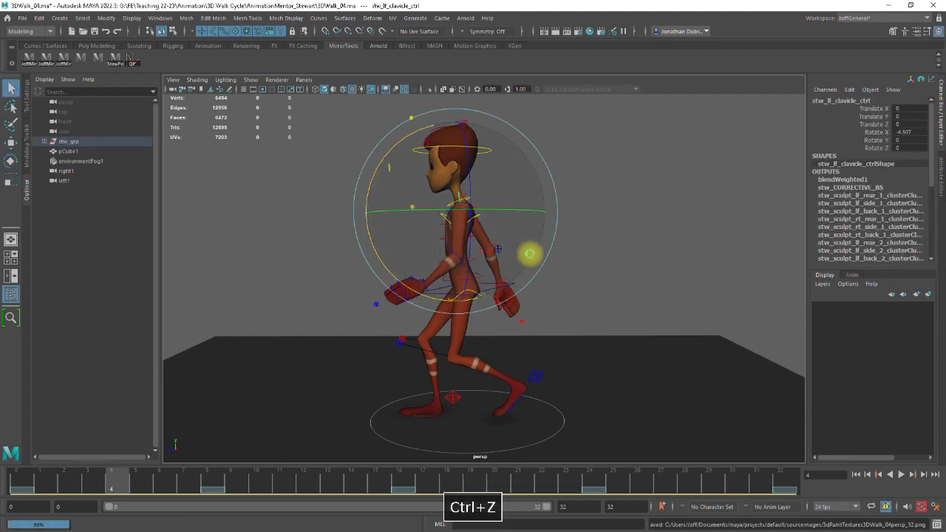
key(ctrl+z)
- Rotate the left upper arm FK control forward at frame 4, to about -10.8 in Rotate Y
key(e)
click(463, 213)
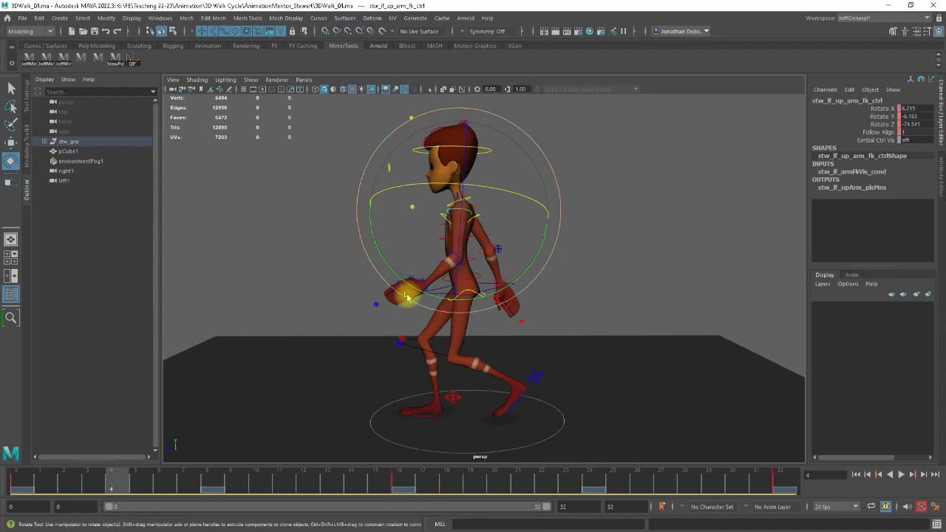
drag(426, 294, 422, 291)
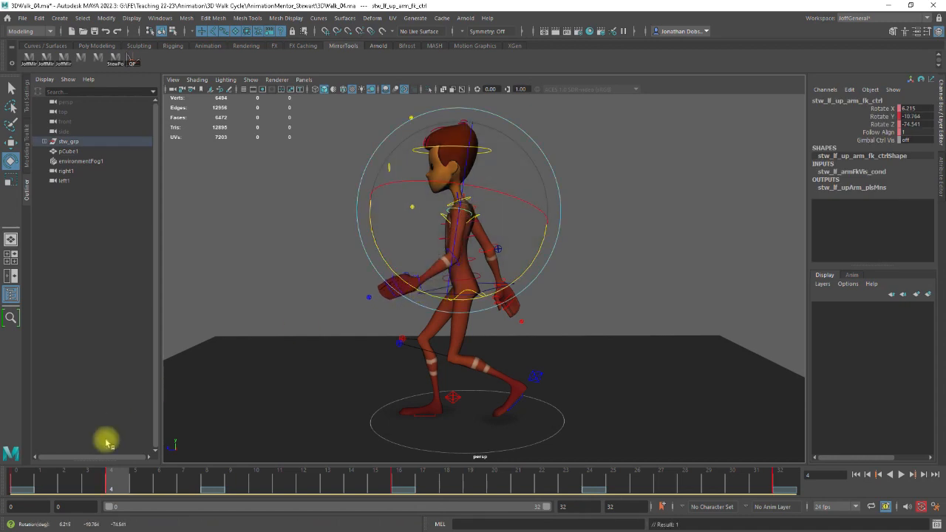
- Try to swing the left upper arm further back at frame 16 with its FK control
drag(110, 484, 399, 482)
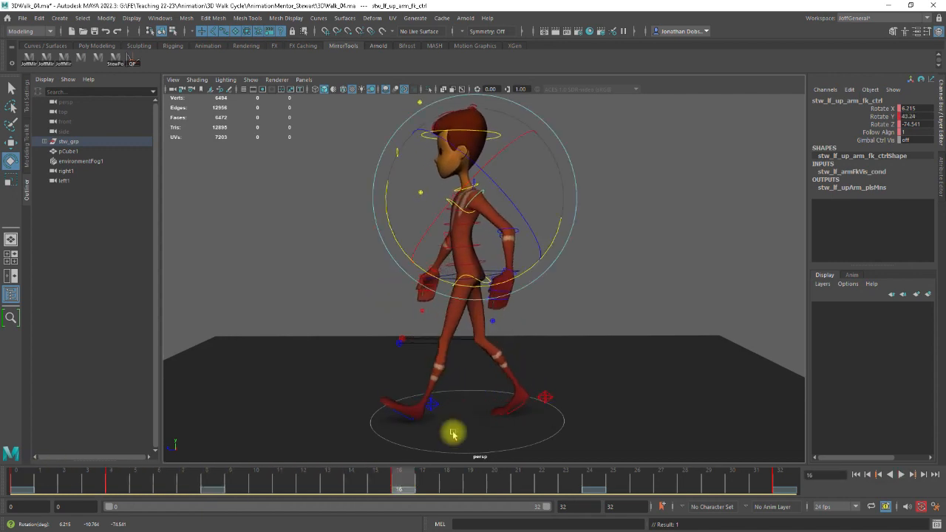
drag(462, 286, 477, 292)
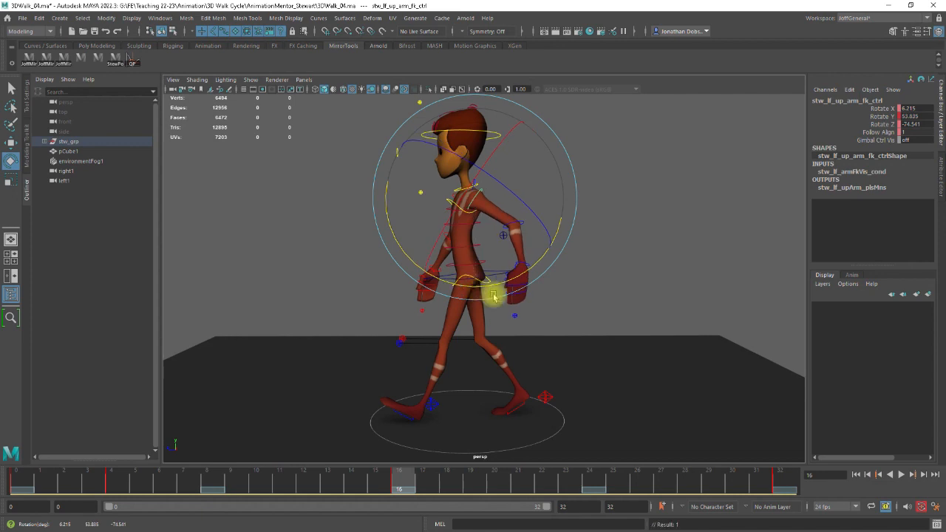
key(ctrl+z)
key(ctrl+z)
- Rotate the left elbow FK control in Y to about -11.3 at frame 16 and about 11.6 at frame 20
click(520, 229)
drag(463, 301, 467, 317)
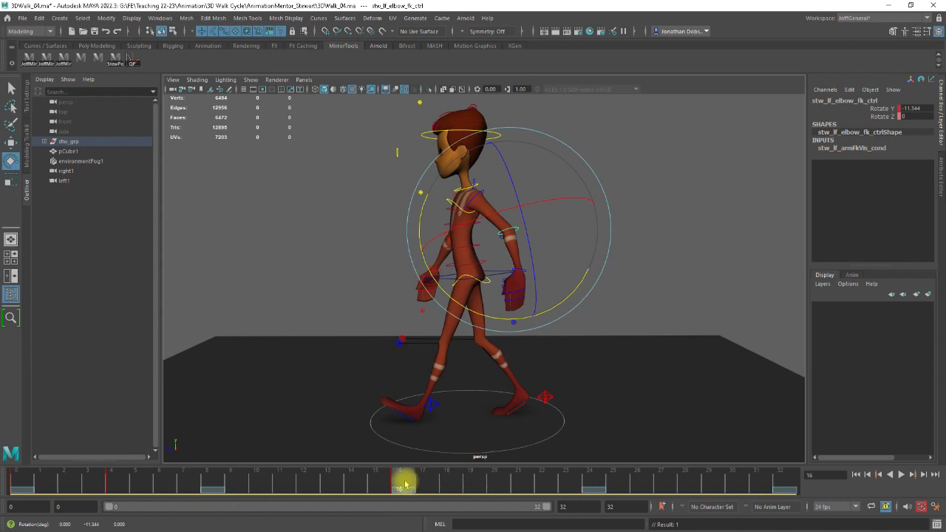
drag(405, 484, 492, 481)
drag(479, 337, 508, 341)
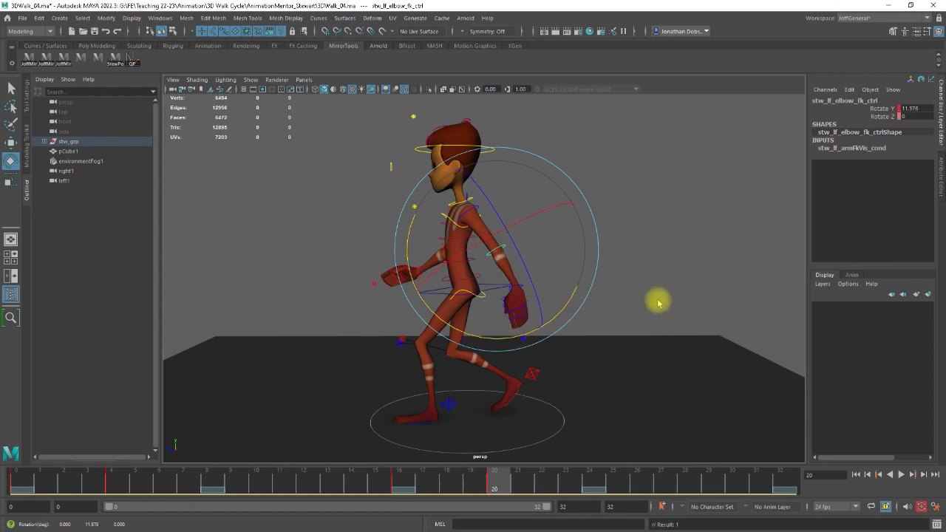
- Rotate the left wrist FK control at frame 20 so the hand trails further back, and play the walk cycle
click(539, 290)
click(523, 286)
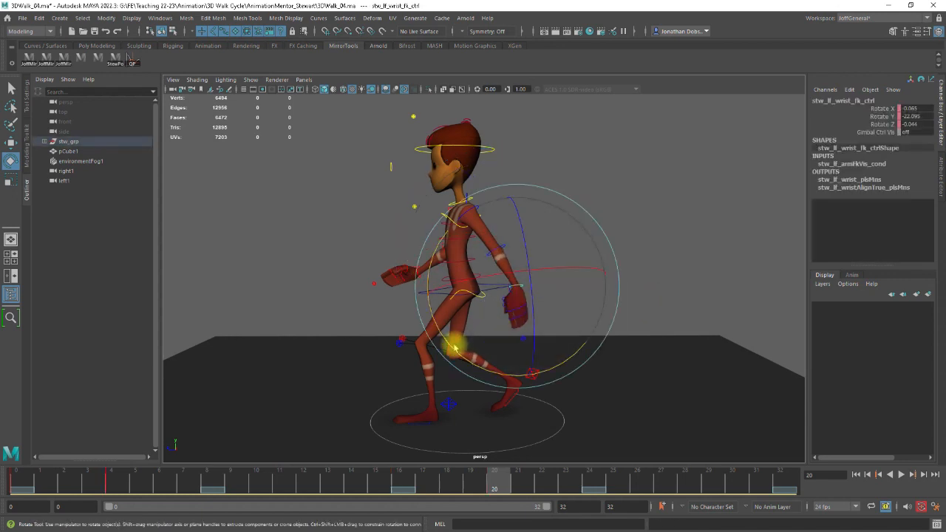
click(667, 288)
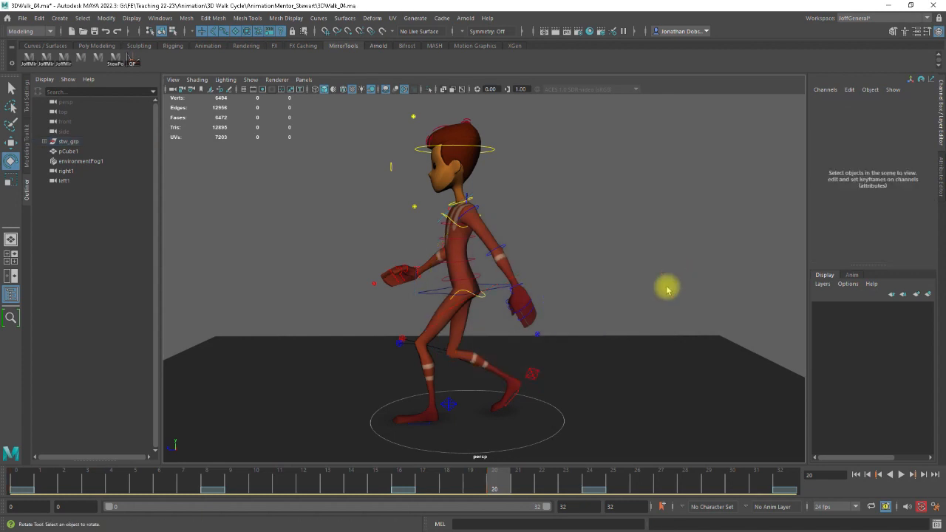
key(alt+v)
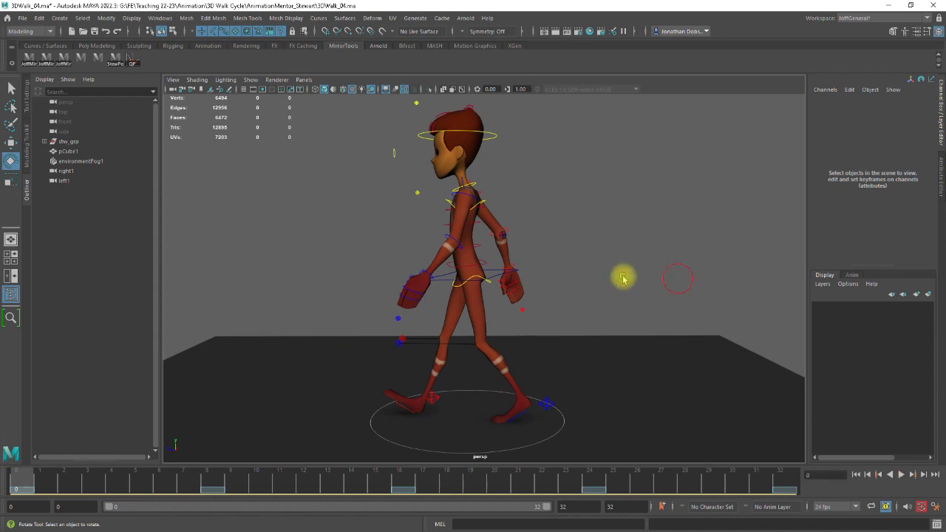
- Copy the left elbow and left wrist FK keys from frame 0 and paste them at frame 32
click(460, 246)
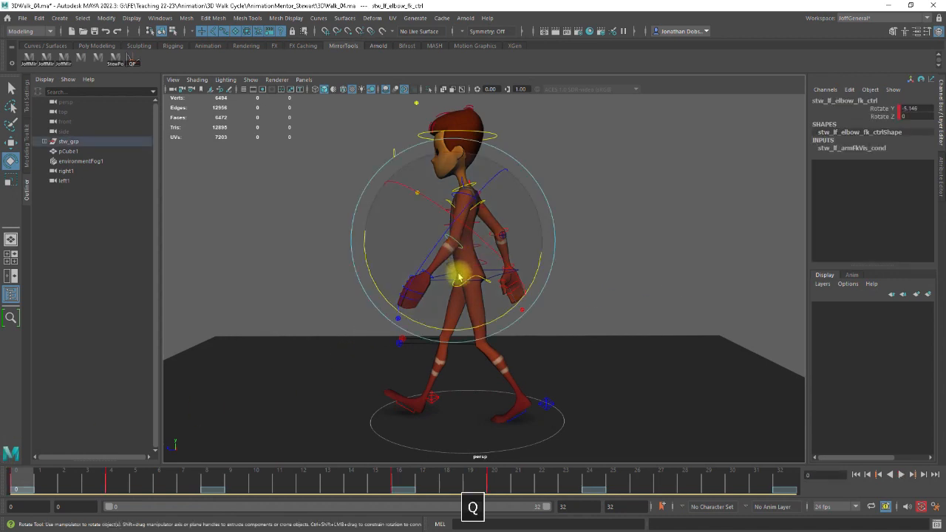
key(q)
shift+click(431, 277)
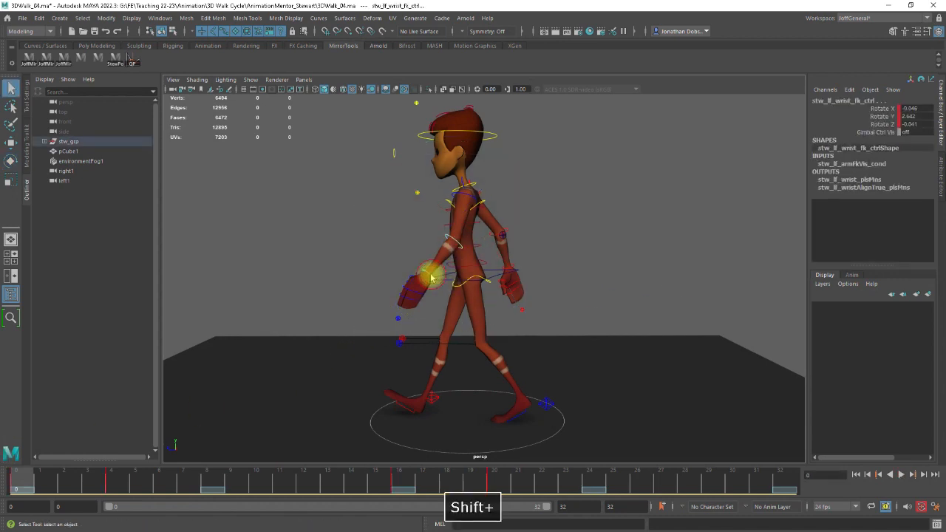
right_click(22, 480)
click(42, 303)
drag(22, 481, 782, 480)
right_click(789, 484)
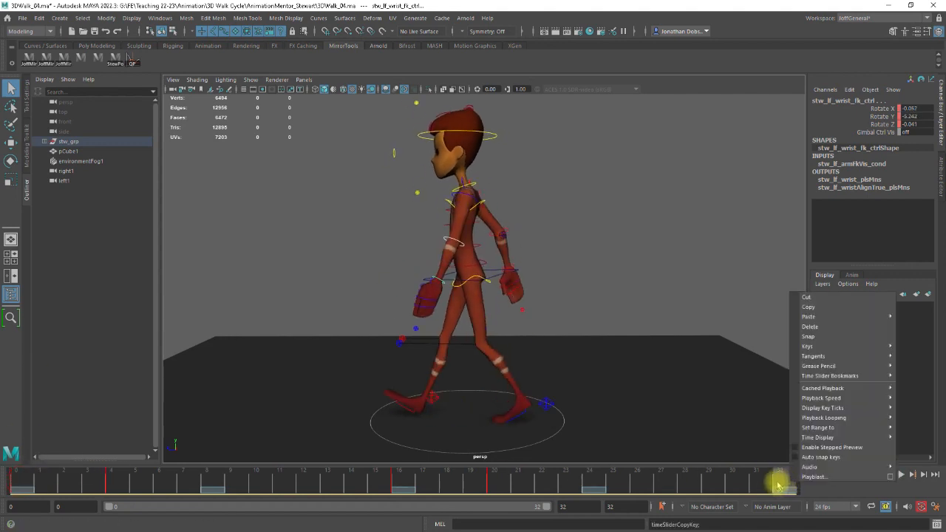
mouse_move(812, 317)
click(759, 320)
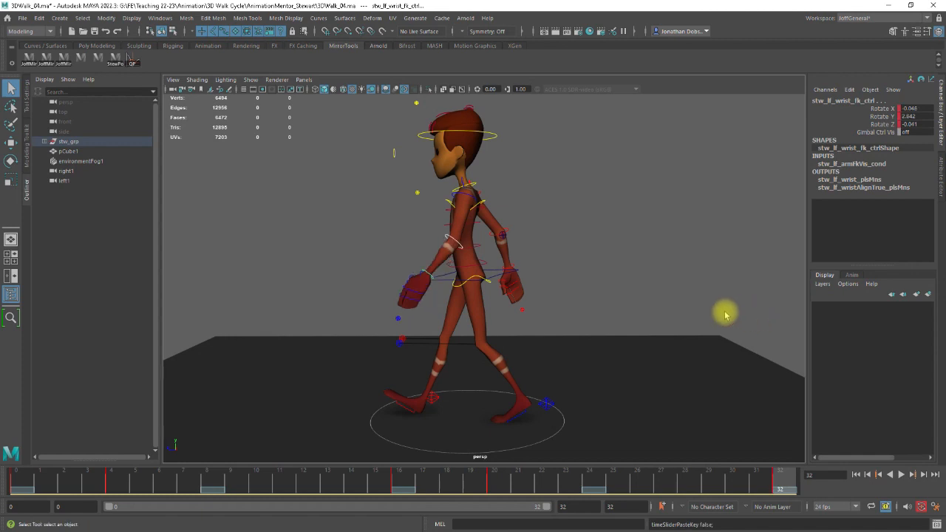
- Play the walk cycle from frame 0 and inspect the left arm's overlap through to frame 32
click(857, 474)
click(900, 475)
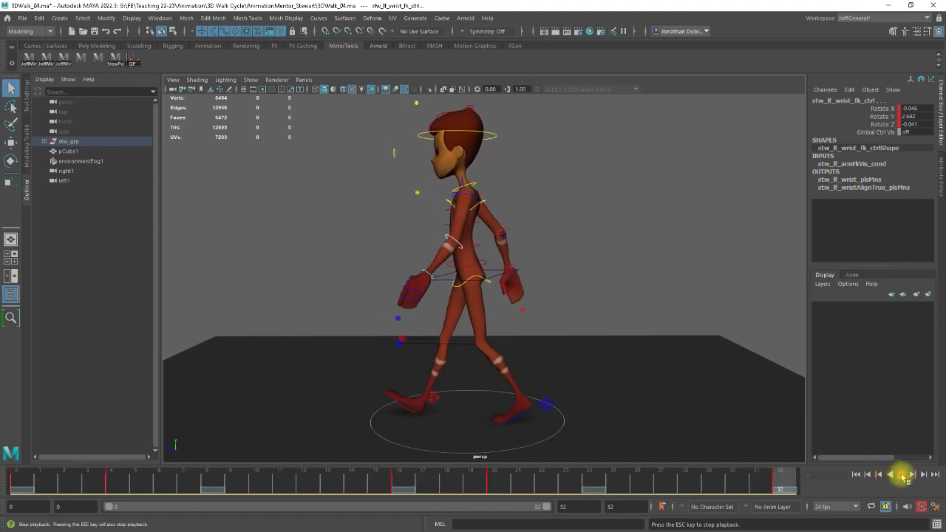
click(901, 474)
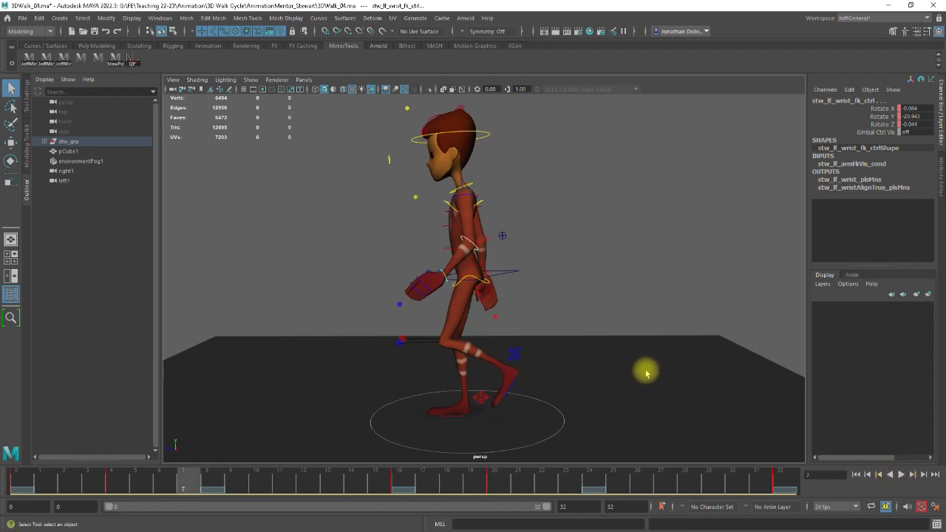
click(901, 475)
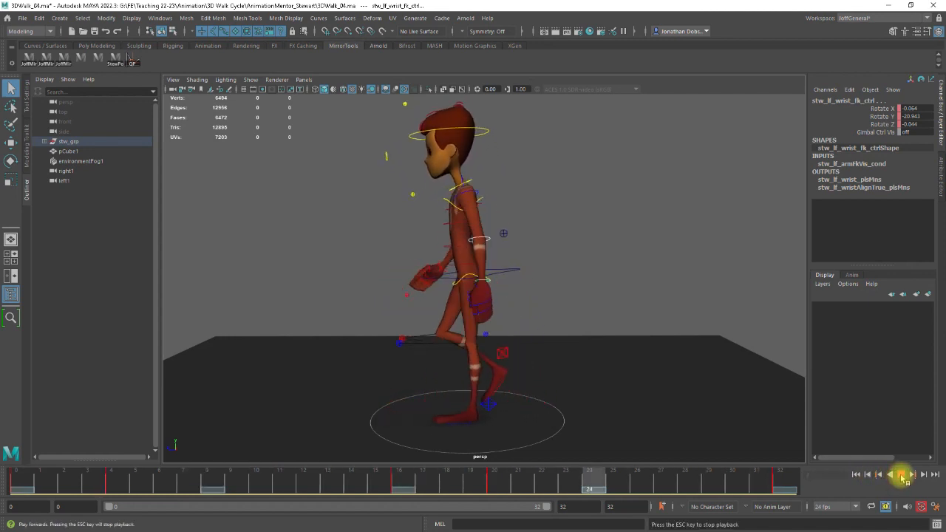
click(900, 474)
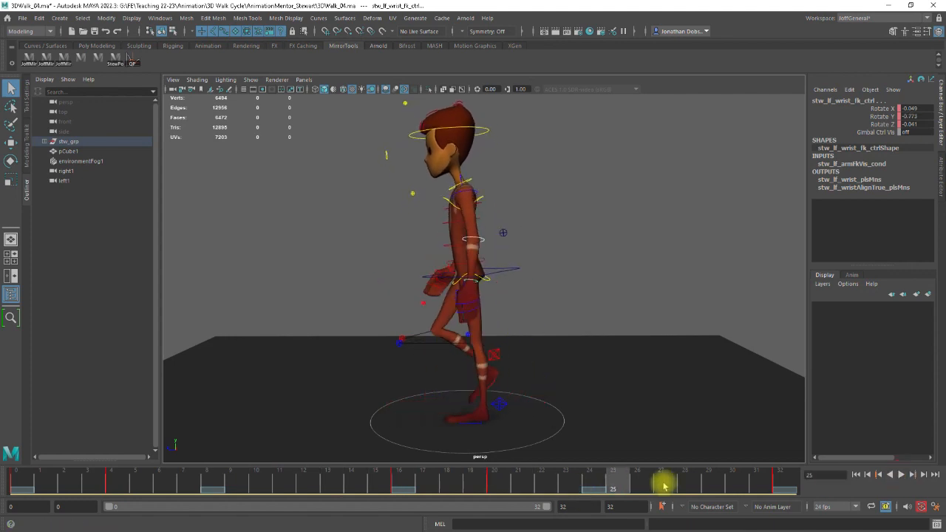
drag(619, 483, 789, 484)
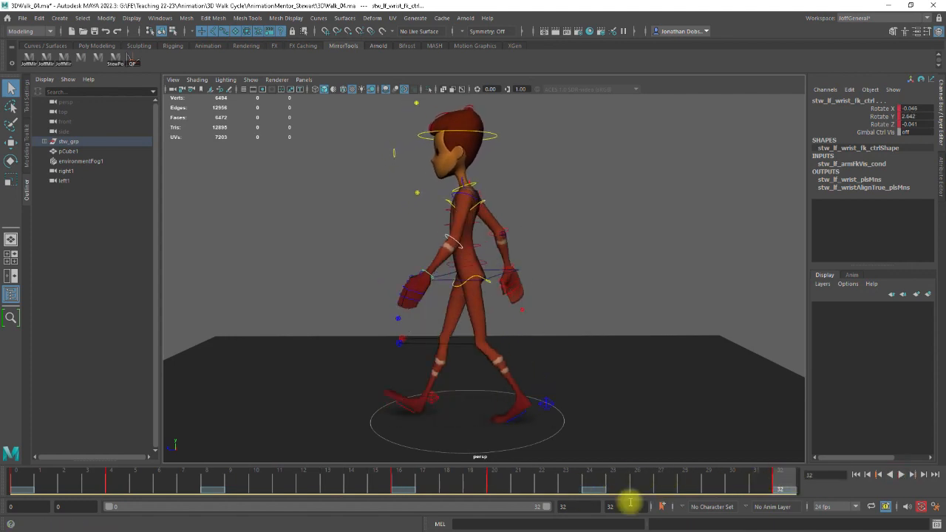
- Set the playback range to end at frame 31
key(BackSpace)
text(11)
key(Return)
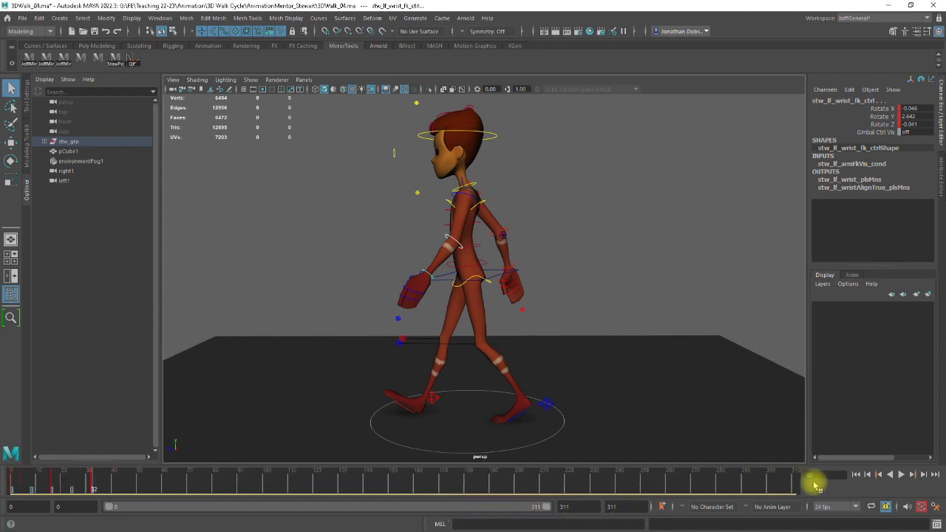
text(3)
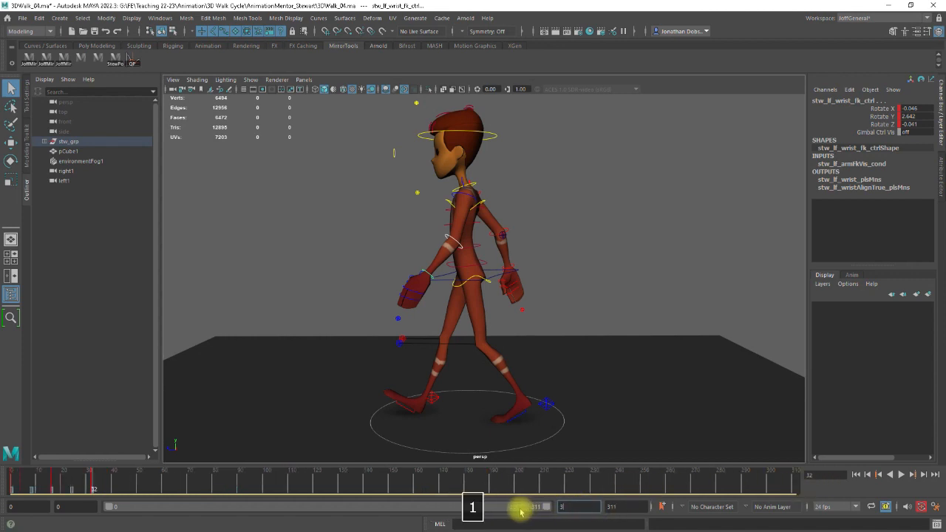
text(1)
key(Return)
- Playblast the walk cycle as an avi movie with the file name 3DWalk_05
right_click(374, 483)
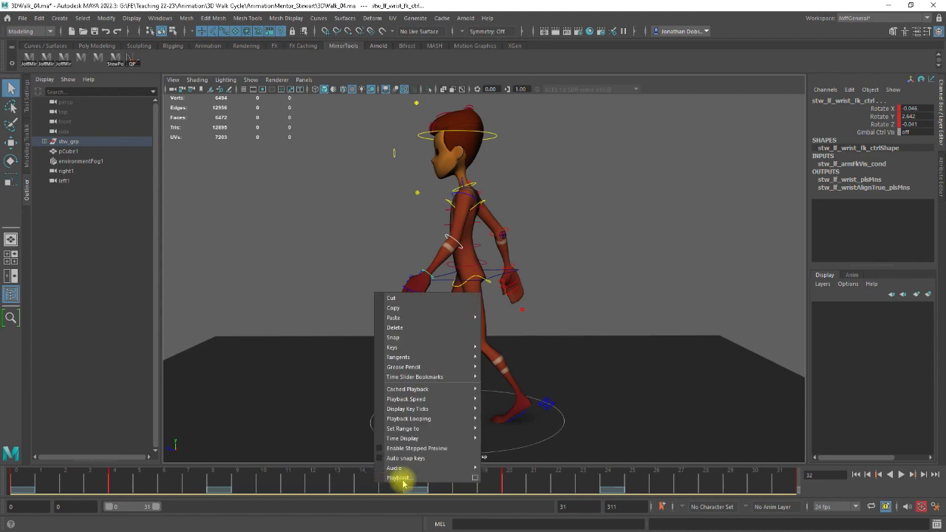
click(476, 479)
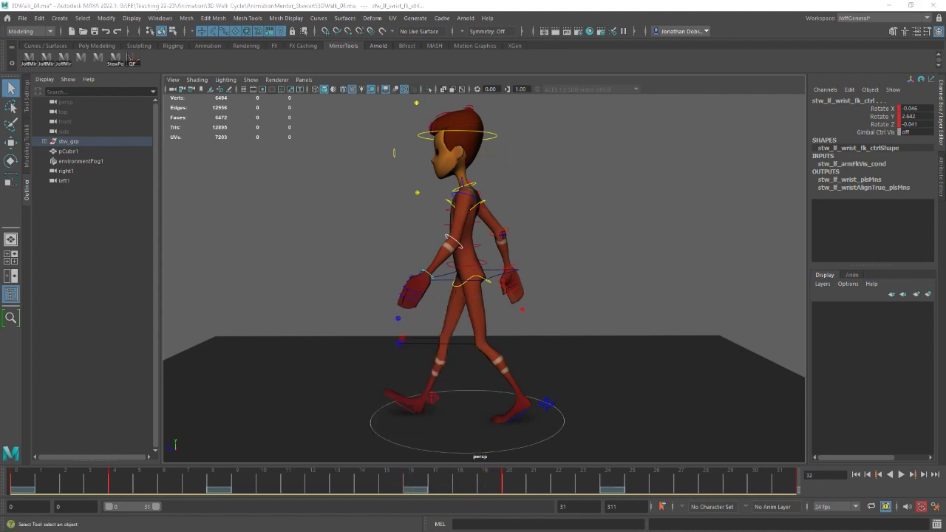
drag(559, 0, 400, 167)
scroll(449, 281, down, 2)
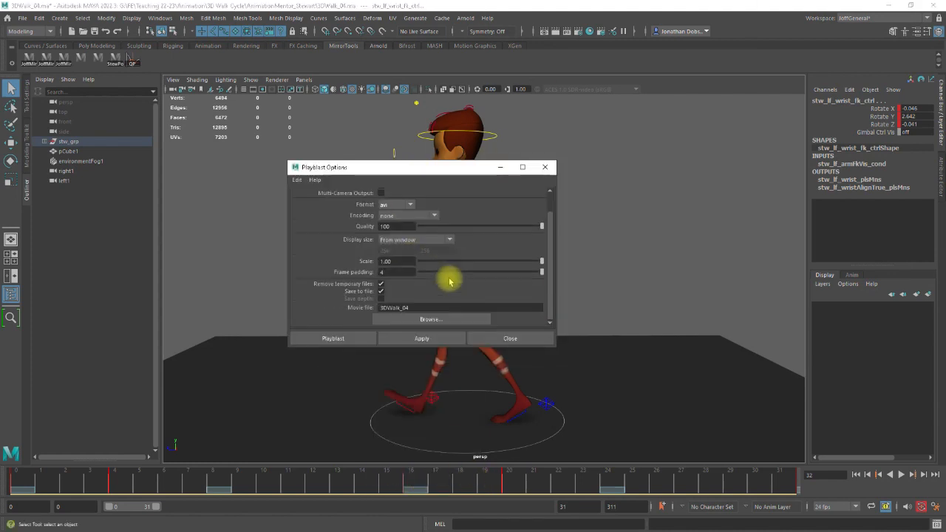
key(BackSpace)
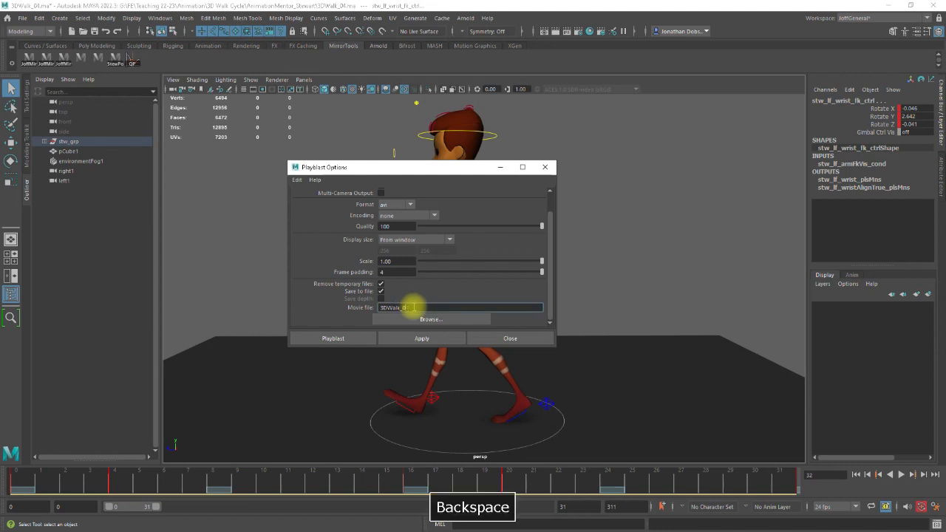
text(5)
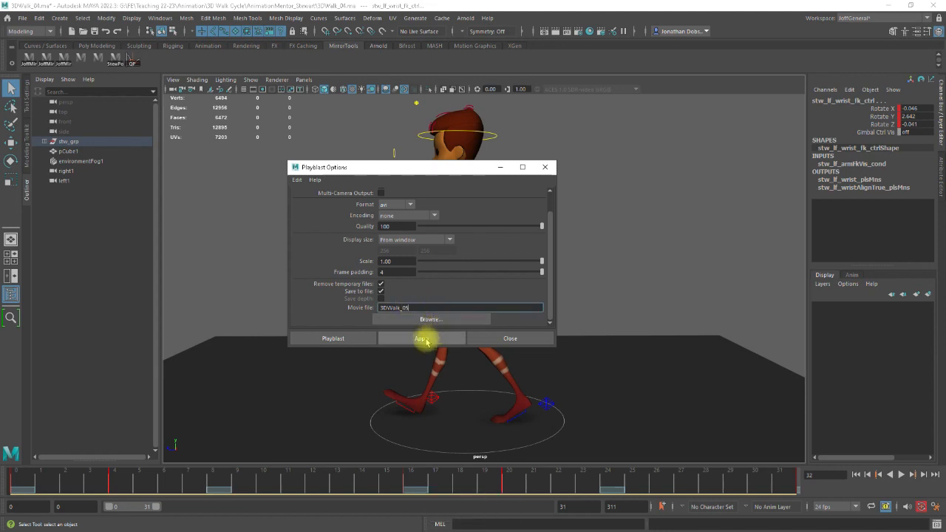
click(424, 340)
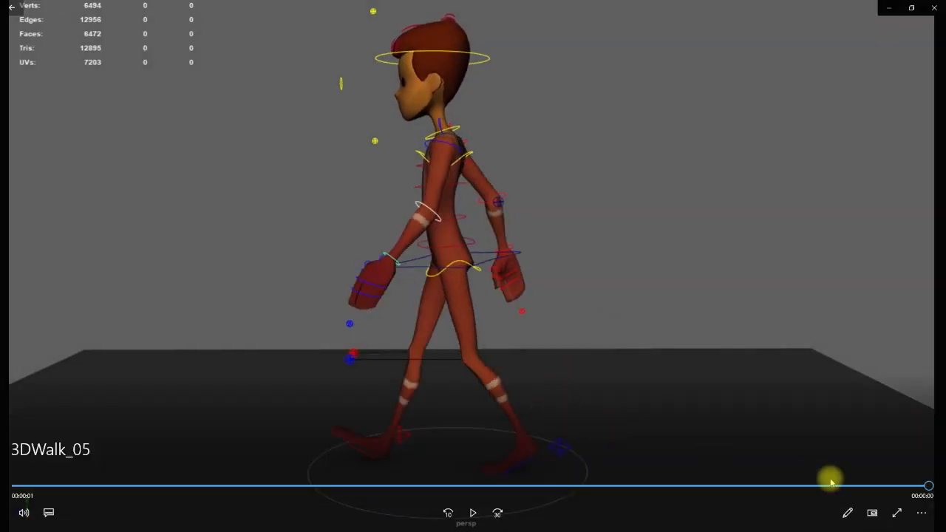
- Play the 3DWalk_05 playblast on repeat in the video player to review the arm swing, and close the player
click(920, 515)
click(896, 458)
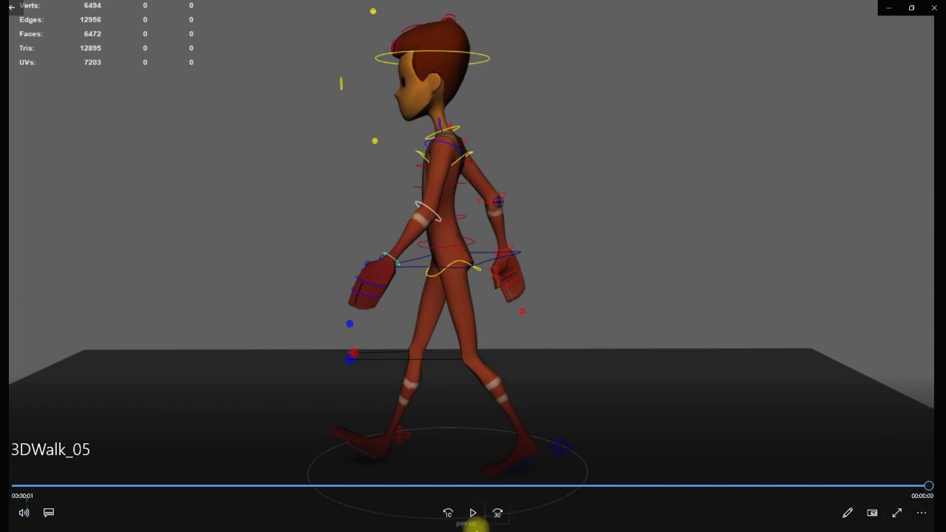
click(471, 516)
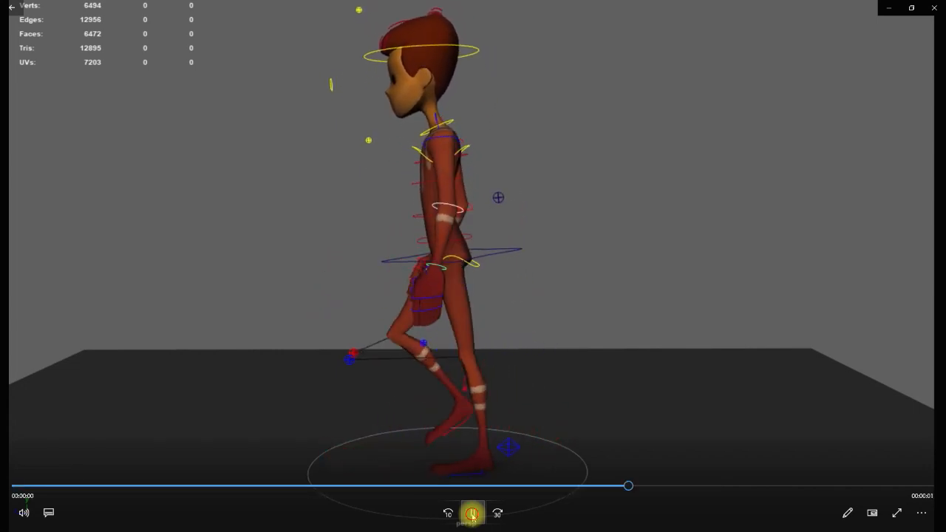
click(473, 515)
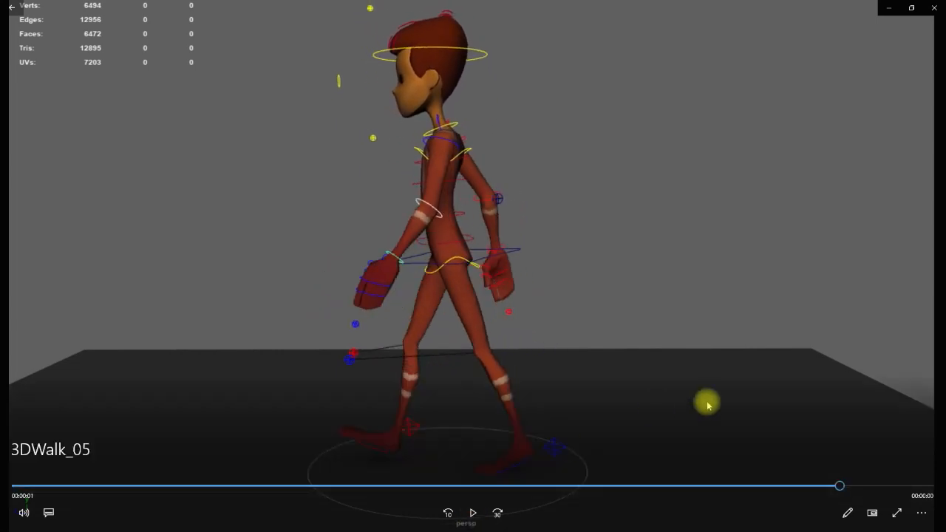
click(933, 7)
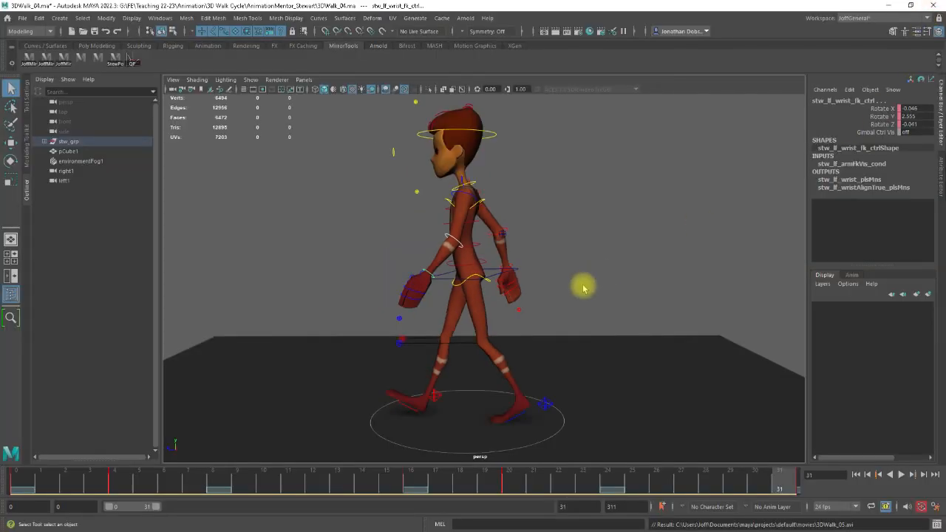
- Save the scene as a new Maya ASCII version named 3DWalk_05.ma in the AnimationMentor_Stewart folder
click(23, 18)
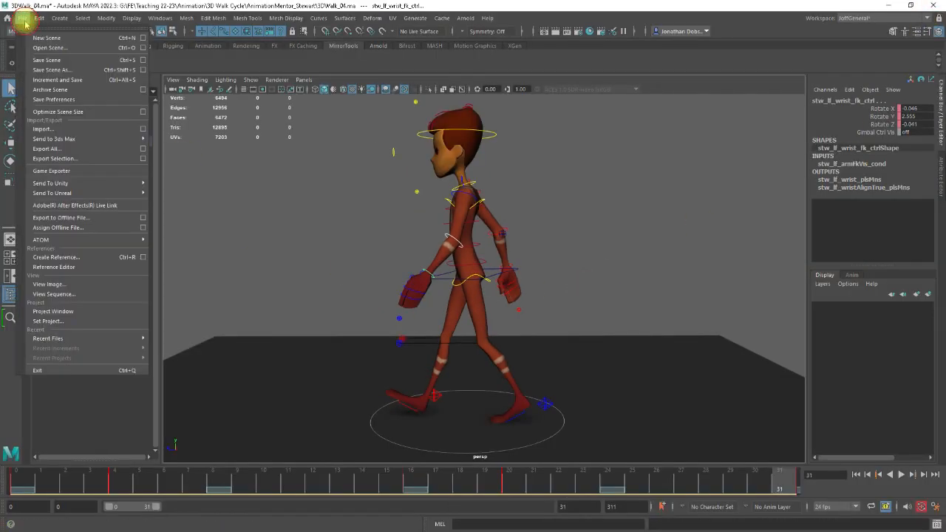
click(61, 71)
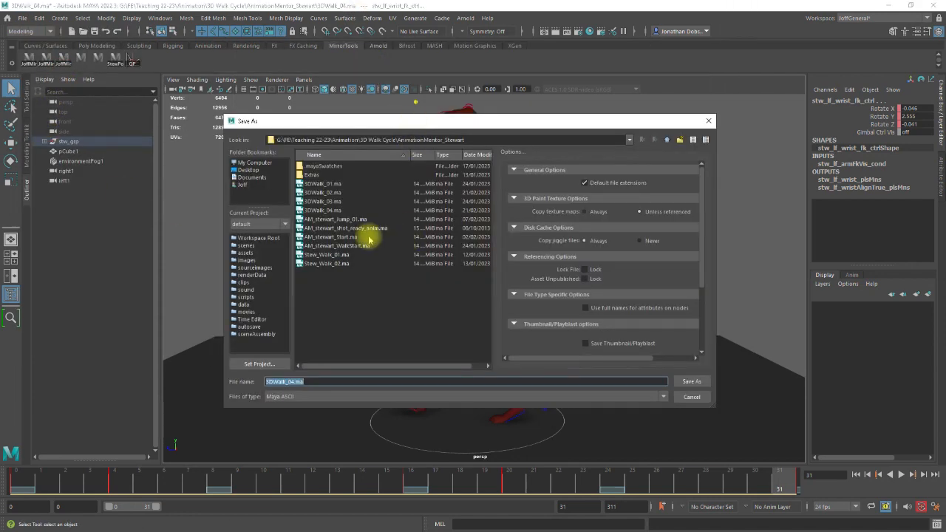
click(328, 213)
click(294, 381)
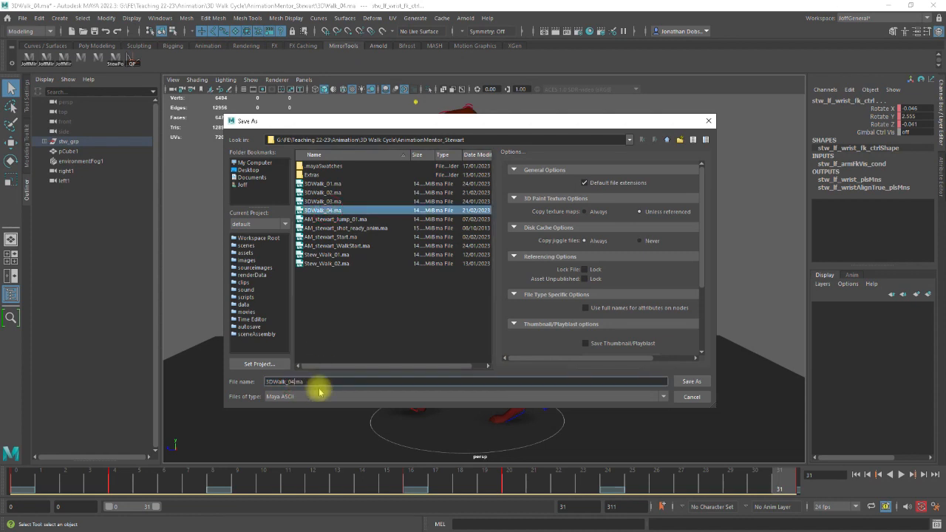
key(BackSpace)
text(5)
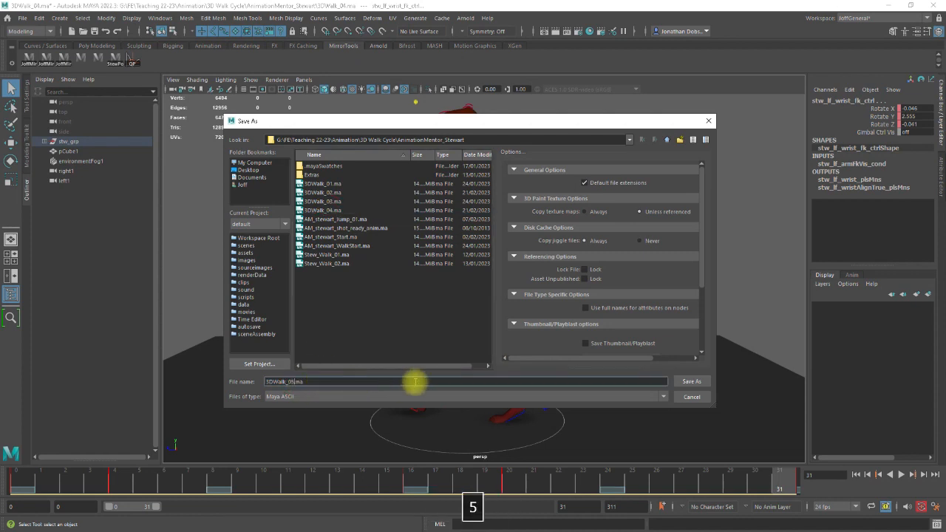
click(690, 381)
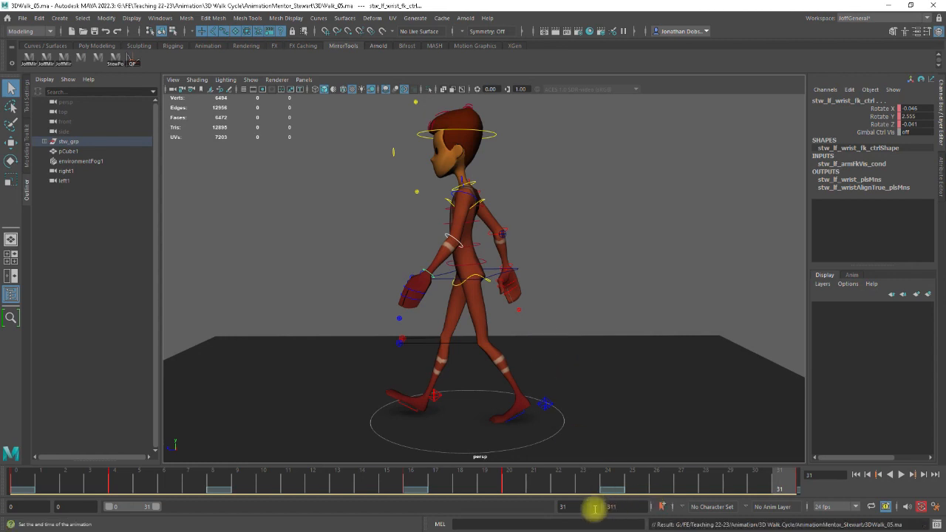
- Set the playback range to end at frame 32
click(564, 507)
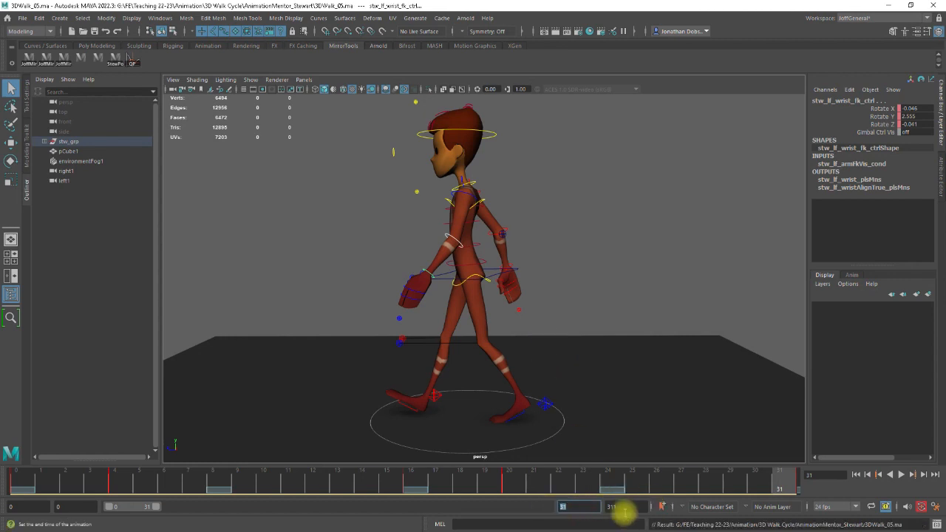
text(32)
key(Return)
- Switch the selection to the floor cube, play the walk cycle briefly, and return the timeline to frame 0
click(697, 374)
key(alt+v)
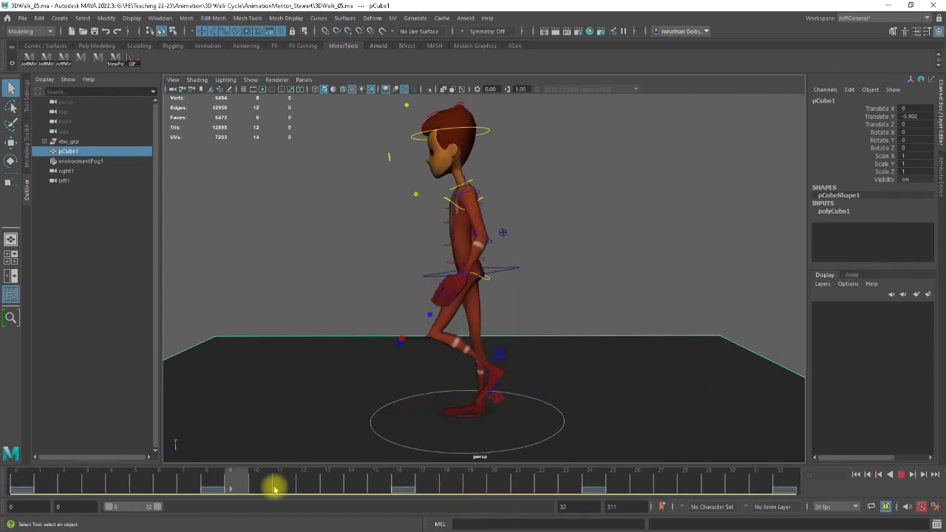
drag(143, 484, 30, 477)
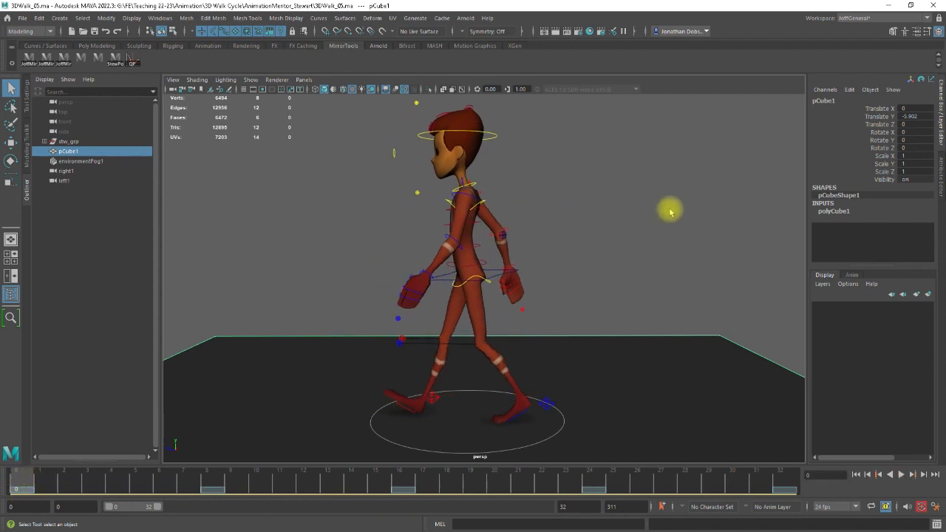